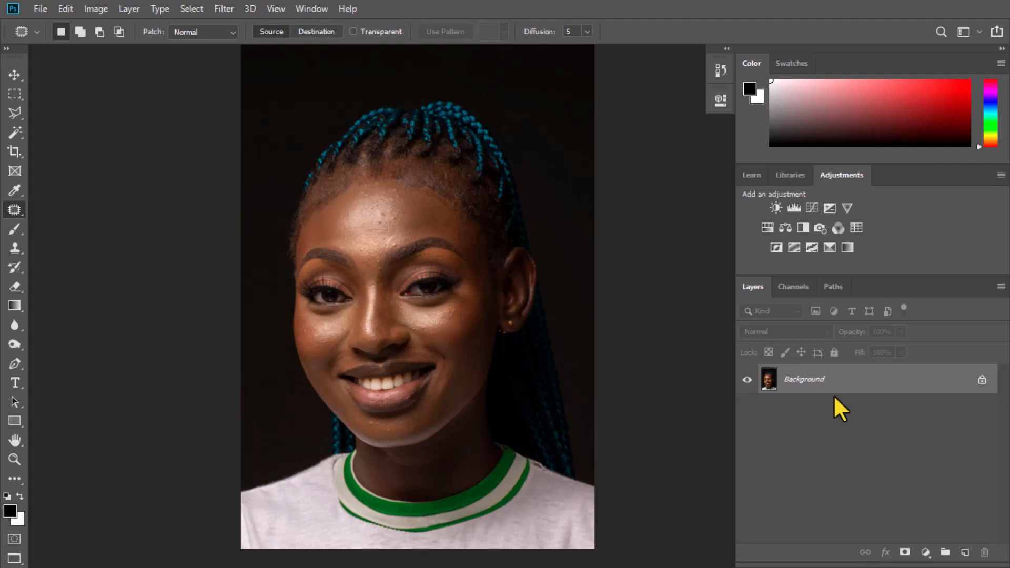
Duplicate the Background layer twice and rename the lower copy "color"
{"action": "key", "text": "ctrl+j"}
{"action": "key", "text": "ctrl+j"}
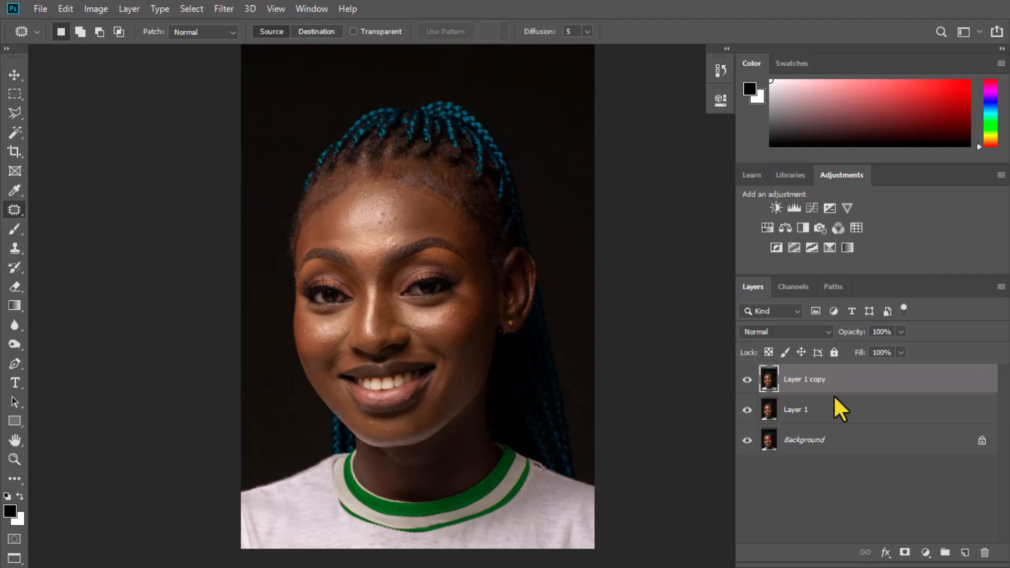
{"action": "double_click", "coordinate": [802, 411]}
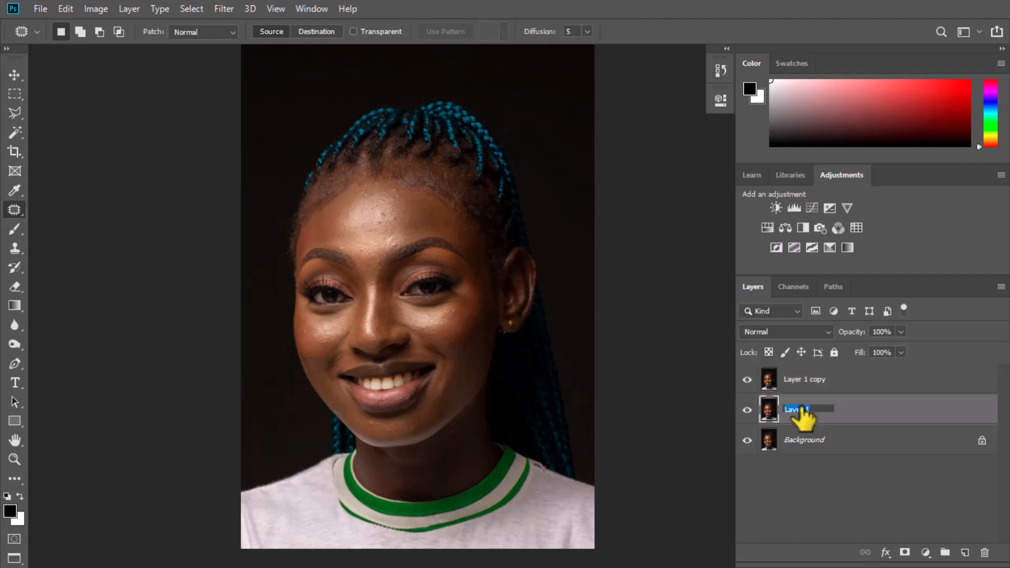
{"action": "type", "text": "color"}
{"action": "key", "text": "Return"}
Rename the upper layer copy "Teture" and hide it
{"action": "double_click", "coordinate": [808, 380]}
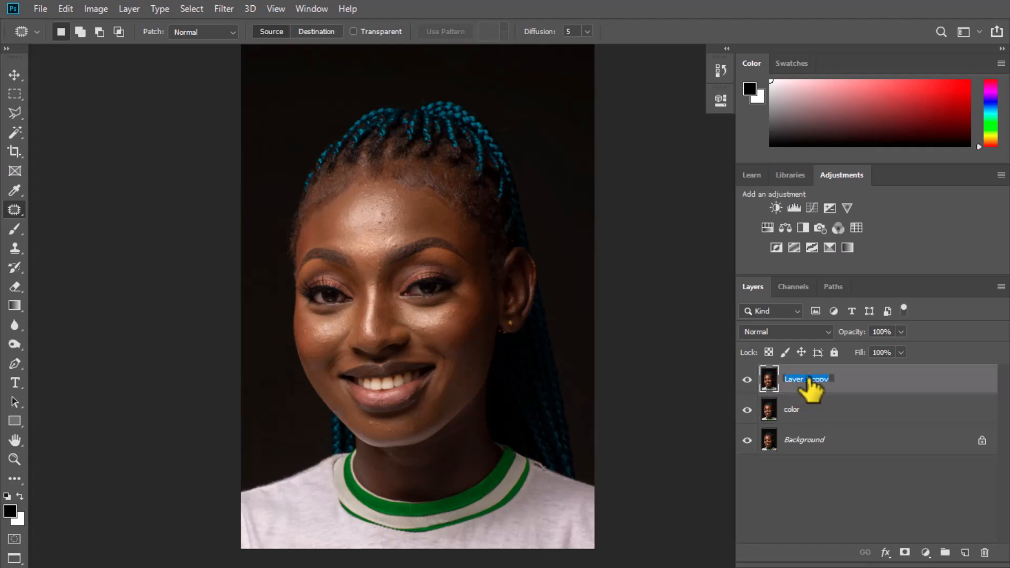
{"action": "key", "text": "BackSpace"}
{"action": "type", "text": "Teture"}
{"action": "key", "text": "Return"}
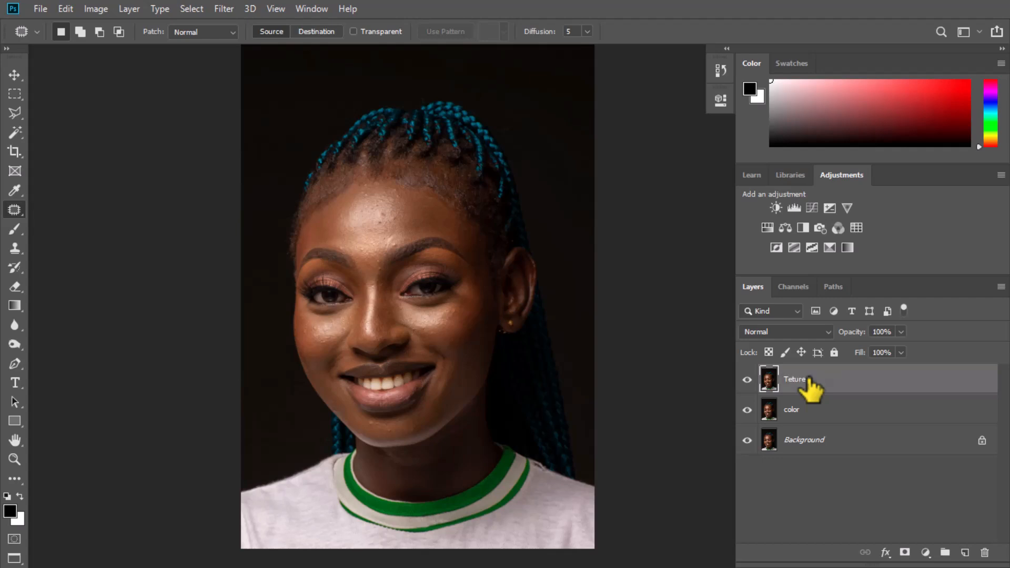
{"action": "left_click", "coordinate": [747, 380]}
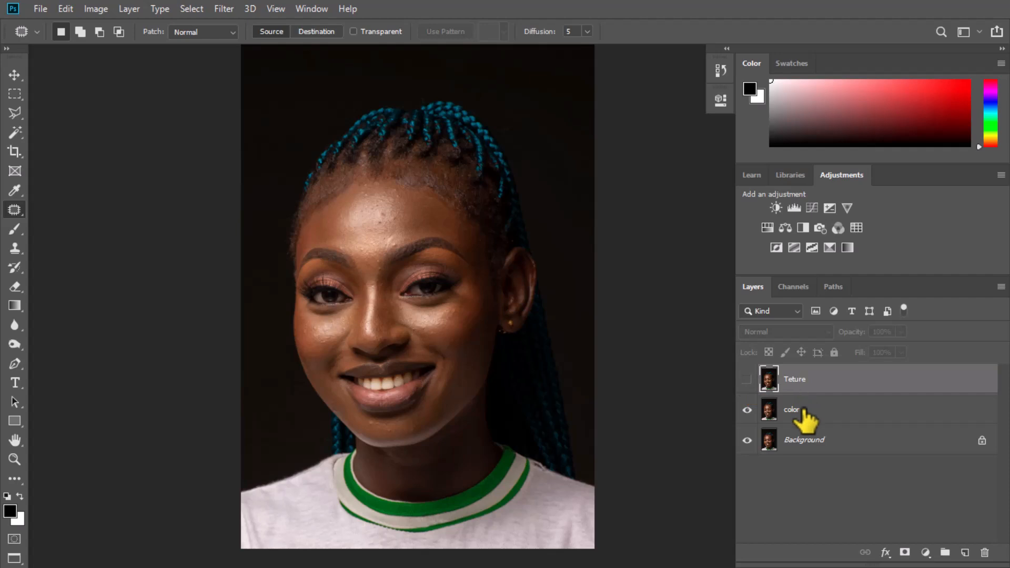
Convert the color layer to a smart object
{"action": "left_click", "coordinate": [798, 419]}
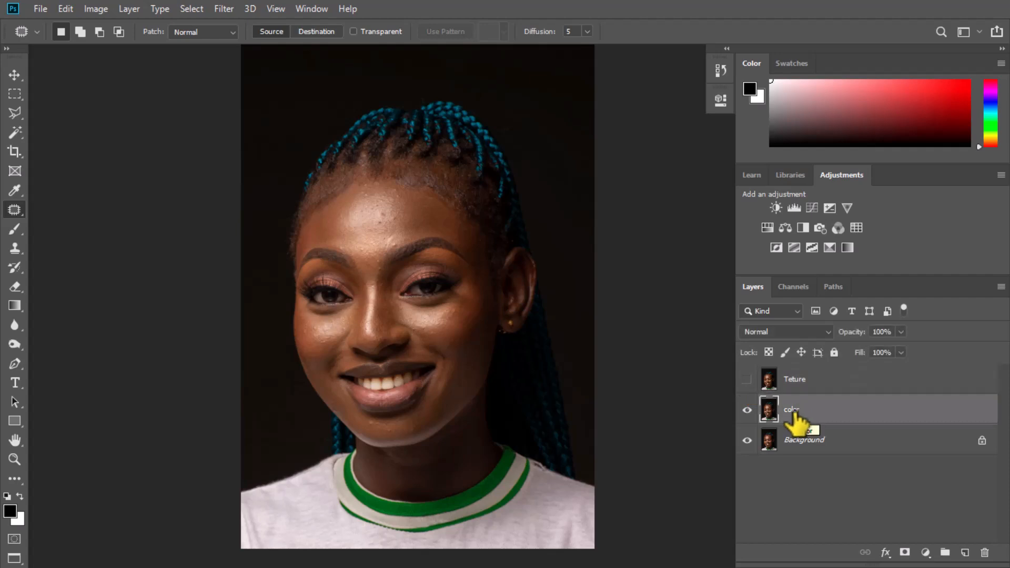
{"action": "right_click", "coordinate": [829, 417]}
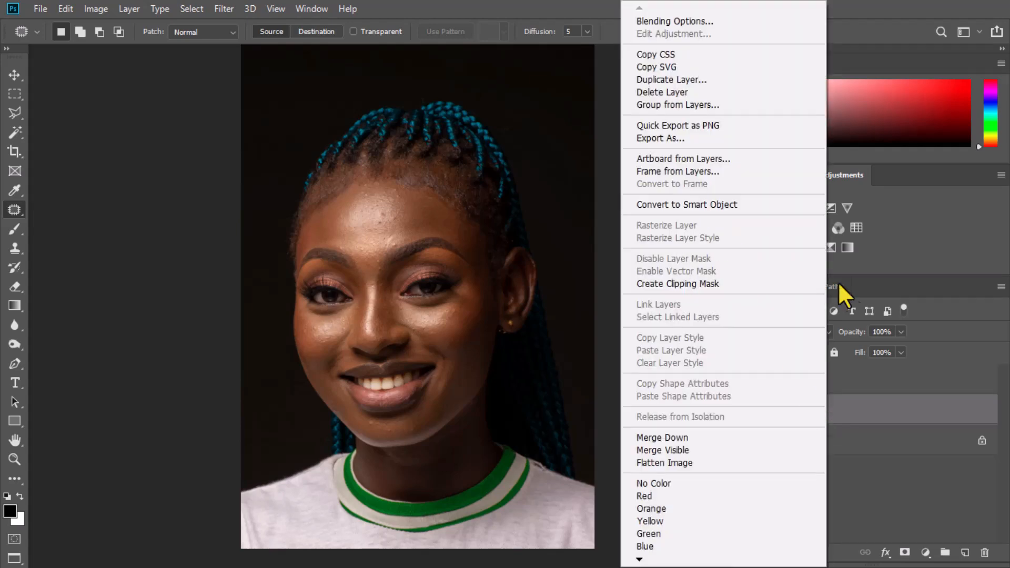
{"action": "left_click", "coordinate": [875, 399]}
{"action": "left_click", "coordinate": [232, 9]}
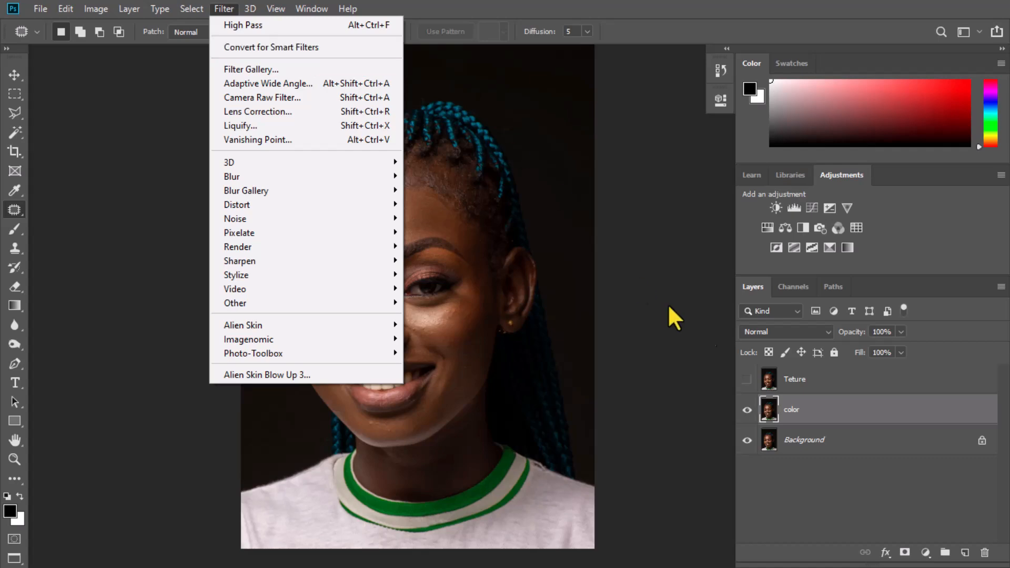
{"action": "left_click", "coordinate": [873, 416]}
{"action": "right_click", "coordinate": [914, 416]}
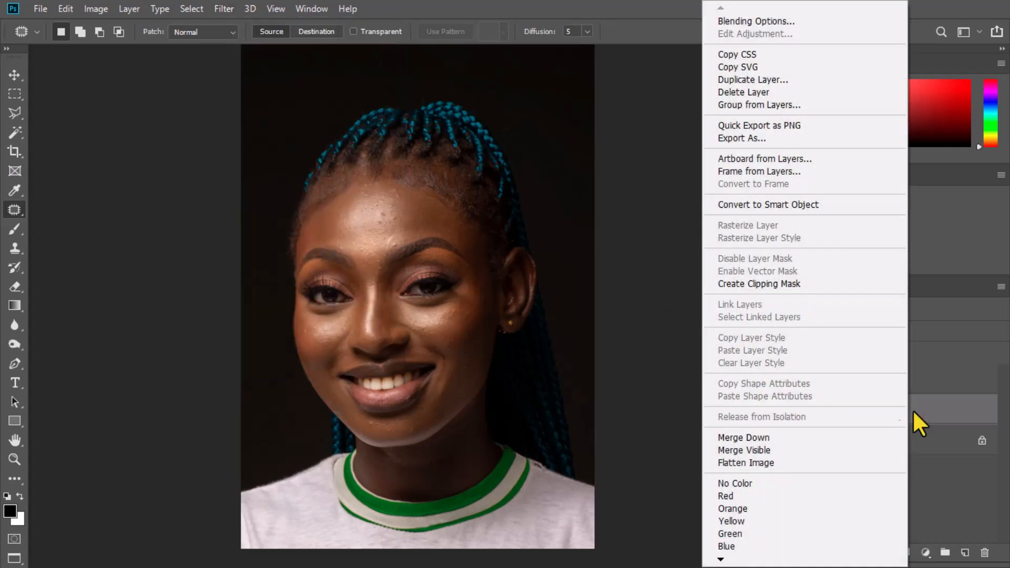
{"action": "right_click", "coordinate": [931, 413]}
{"action": "right_click", "coordinate": [933, 418]}
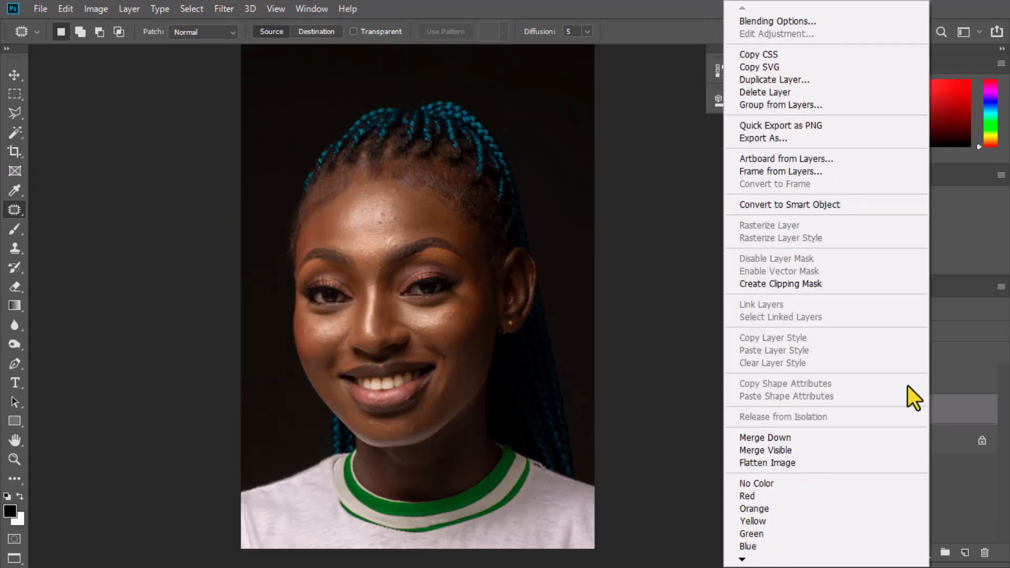
{"action": "left_click", "coordinate": [785, 206]}
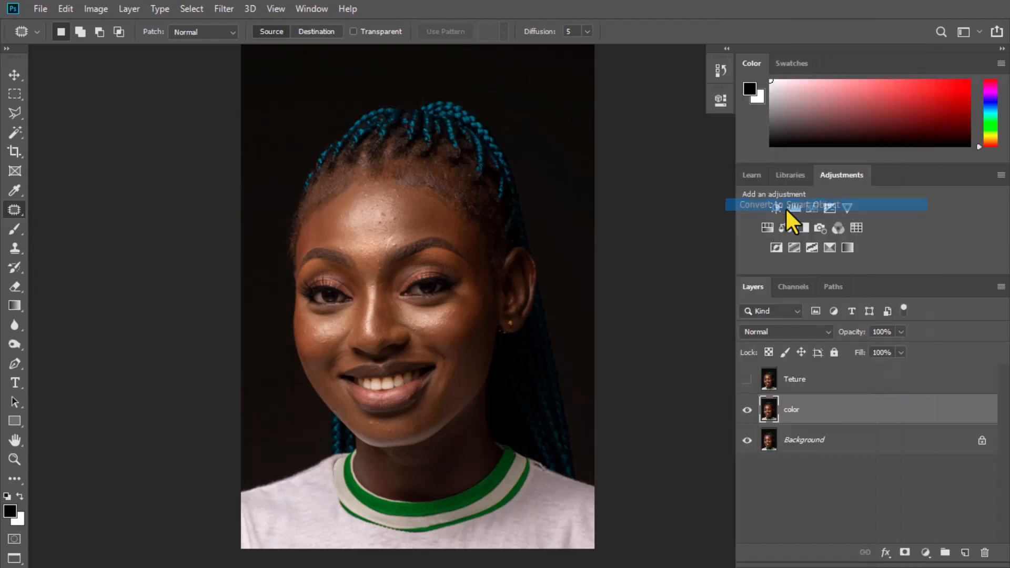
Apply a Surface Blur to the color layer with a radius of 72 pixels and a threshold of 106 levels
{"action": "left_click", "coordinate": [224, 9]}
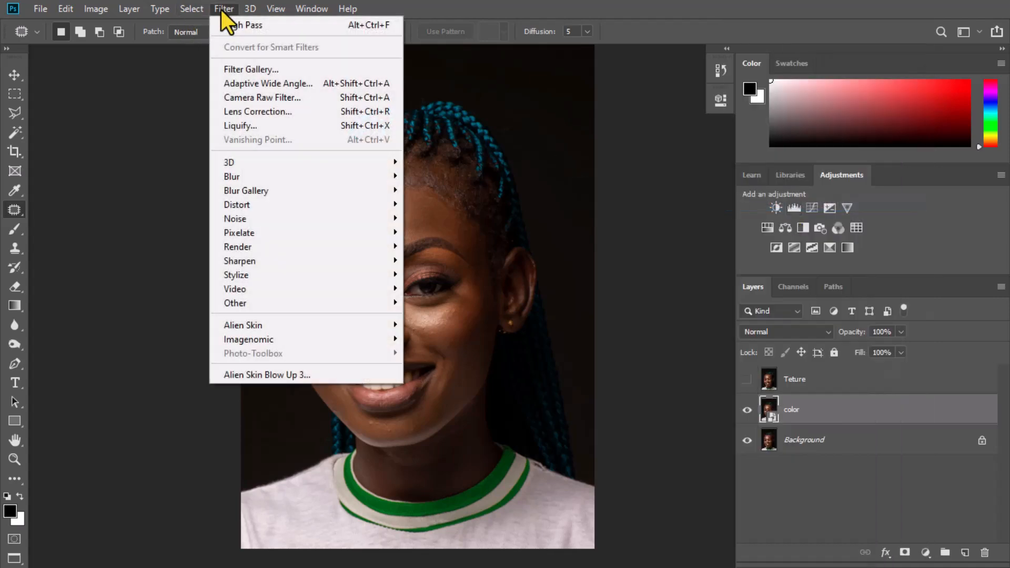
{"action": "mouse_move", "coordinate": [246, 176]}
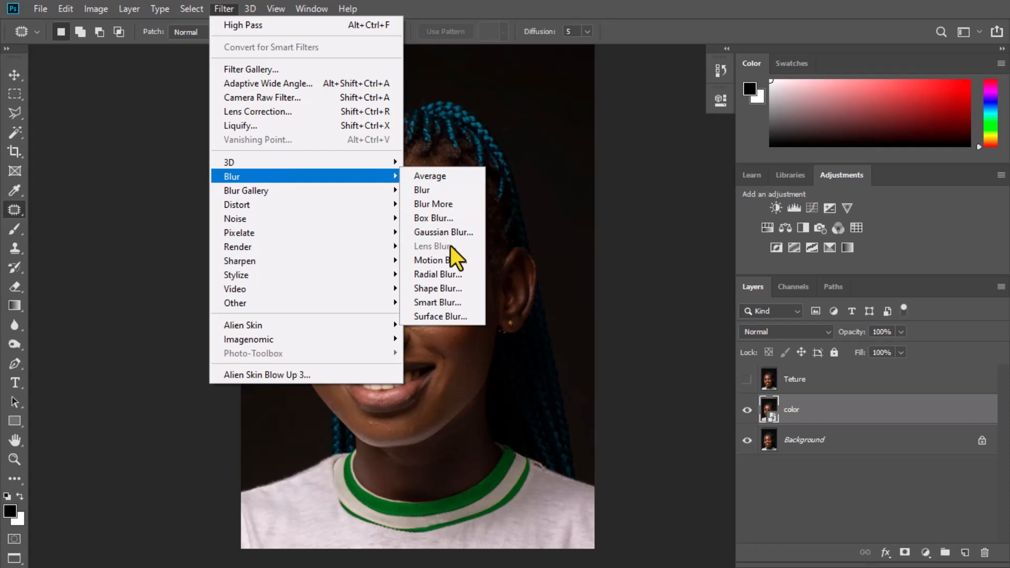
{"action": "left_click", "coordinate": [450, 317]}
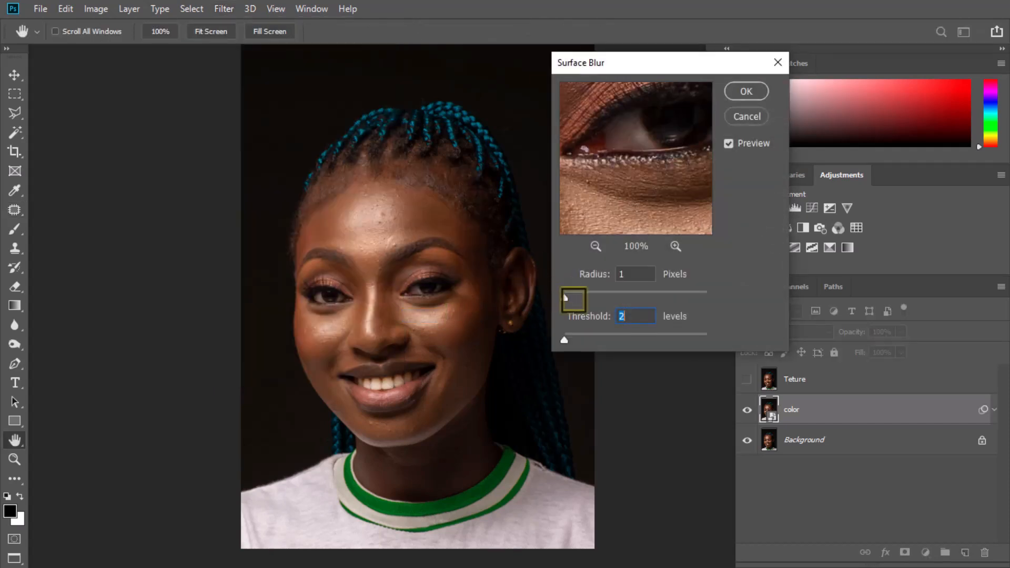
{"action": "left_click_drag", "start_coordinate": [565, 299], "coordinate": [593, 298]}
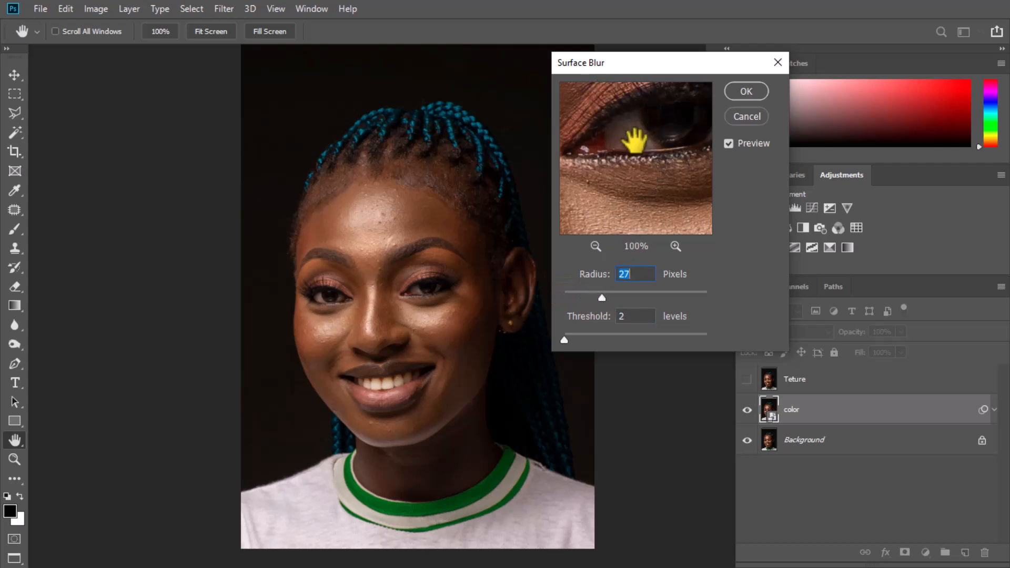
{"action": "left_click_drag", "start_coordinate": [635, 140], "coordinate": [693, 206]}
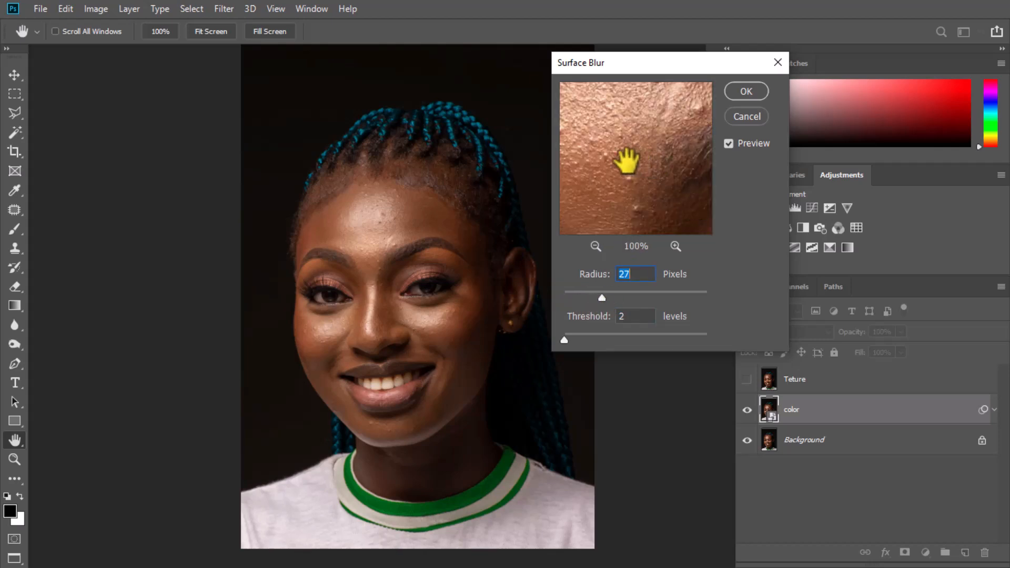
{"action": "left_click_drag", "start_coordinate": [627, 161], "coordinate": [656, 187]}
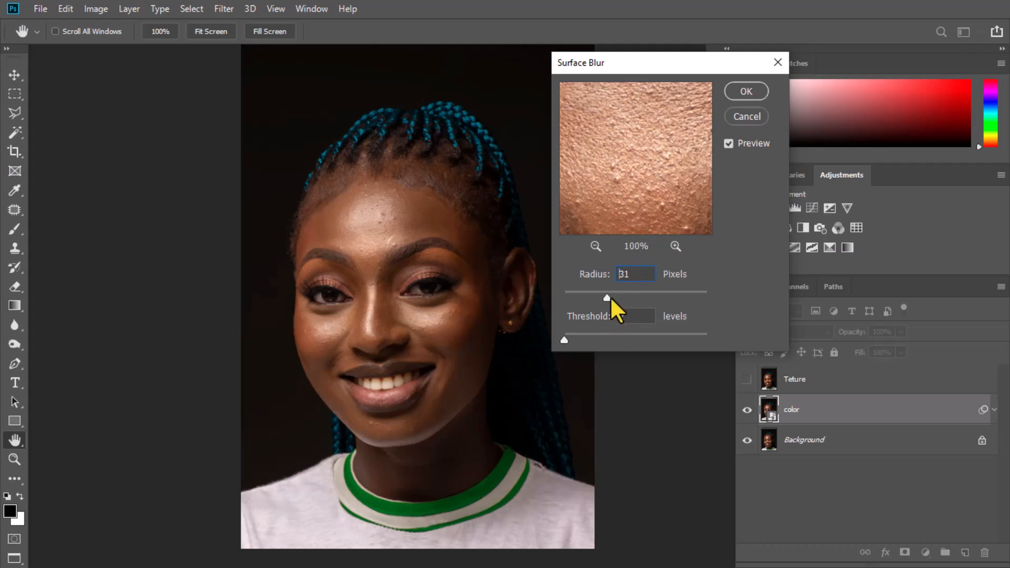
{"action": "left_click_drag", "start_coordinate": [633, 295], "coordinate": [666, 295]}
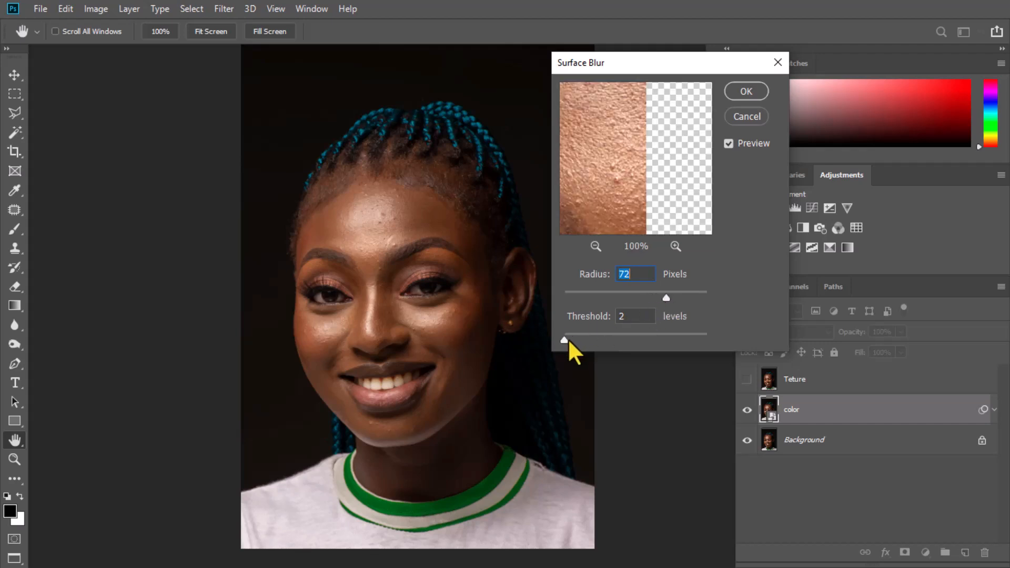
{"action": "left_click_drag", "start_coordinate": [565, 339], "coordinate": [622, 339]}
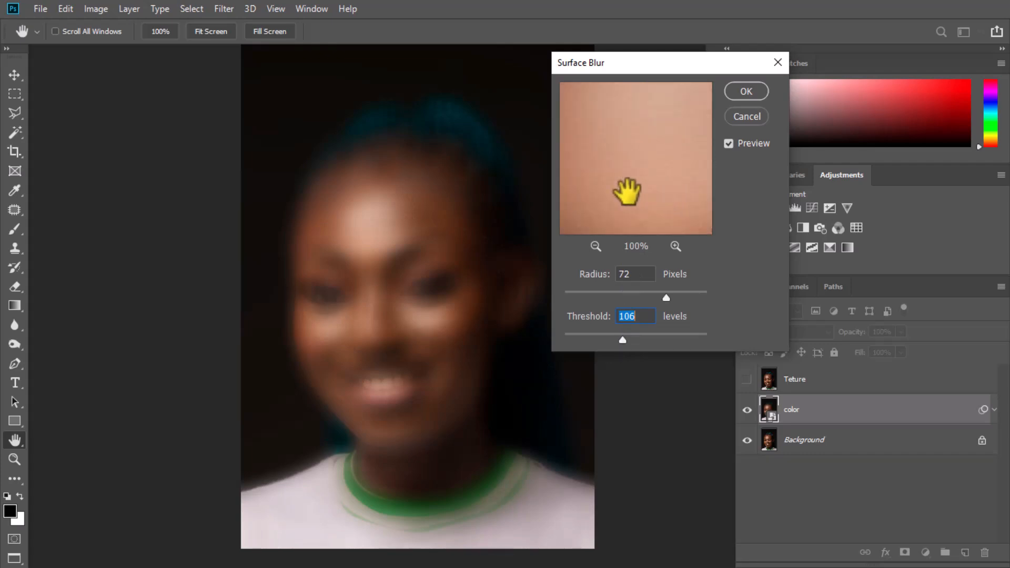
{"action": "left_click_drag", "start_coordinate": [639, 192], "coordinate": [571, 194]}
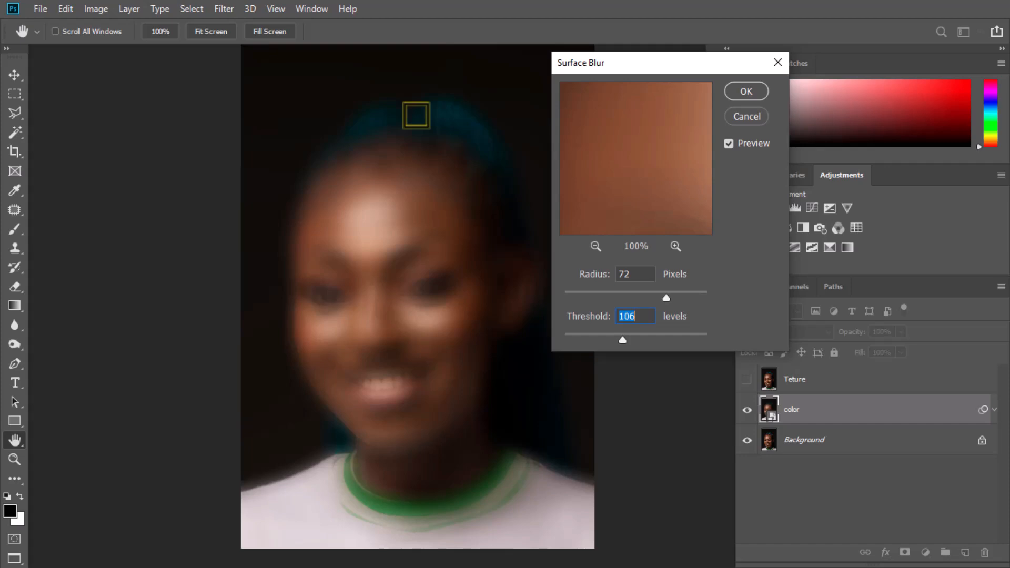
{"action": "left_click", "coordinate": [746, 94]}
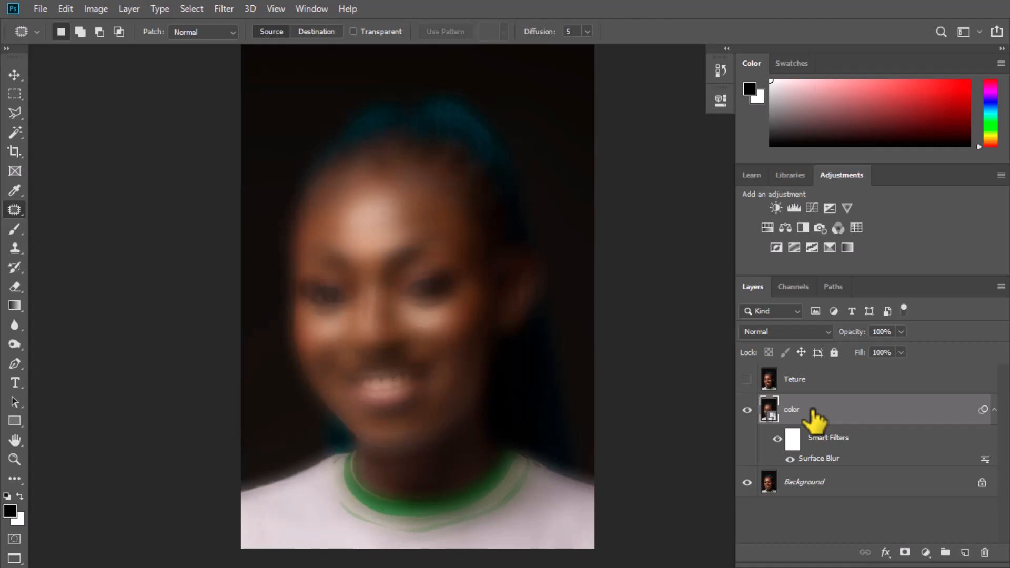
Create an Overlay layer named "New Texture" filled with 50% gray above the color layer and convert it to a smart object
{"action": "key", "text": "ctrl+shift+n"}
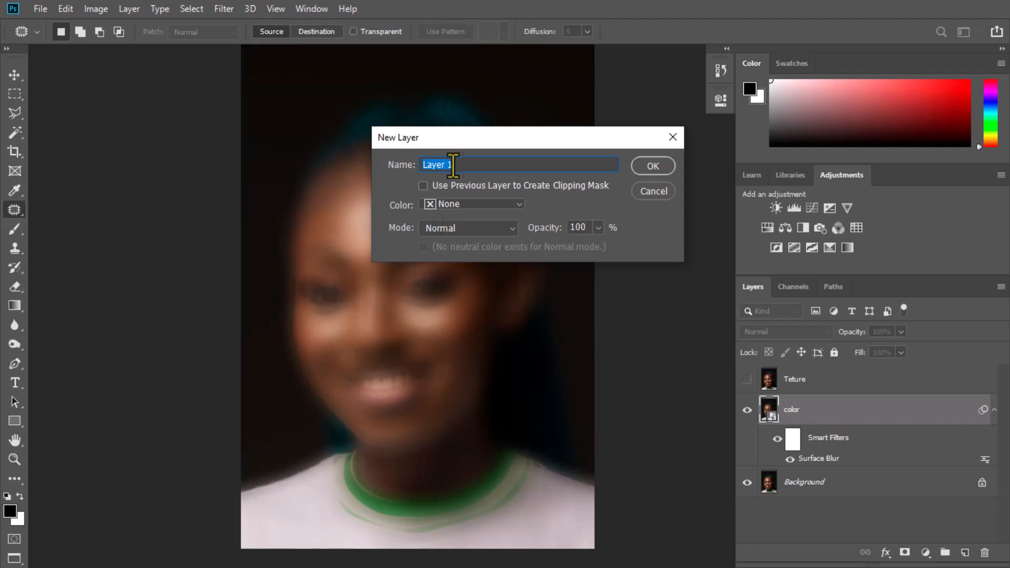
{"action": "key", "text": "BackSpace"}
{"action": "type", "text": "New Texture"}
{"action": "left_click", "coordinate": [460, 232]}
{"action": "left_click", "coordinate": [443, 322]}
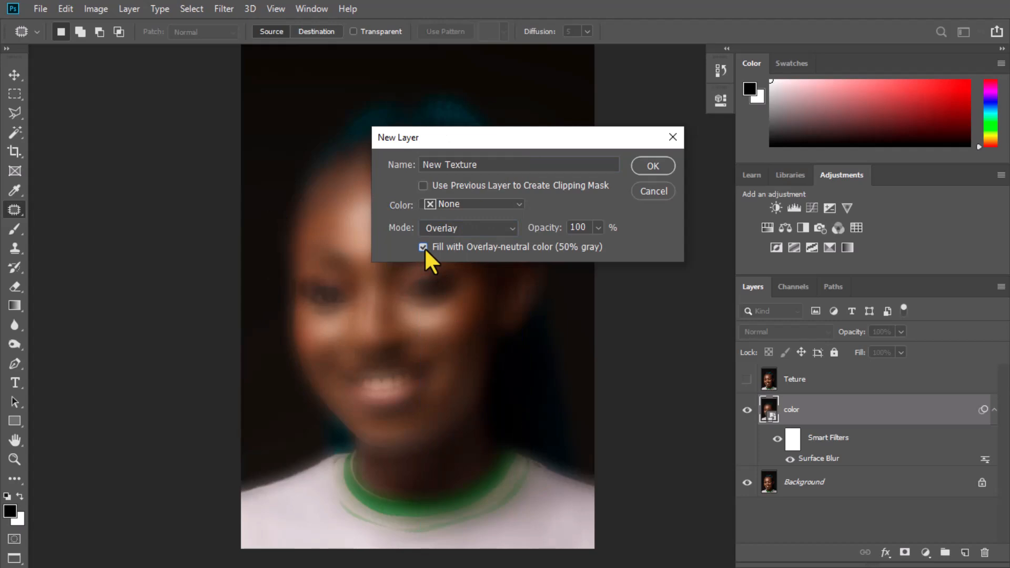
{"action": "left_click", "coordinate": [657, 166]}
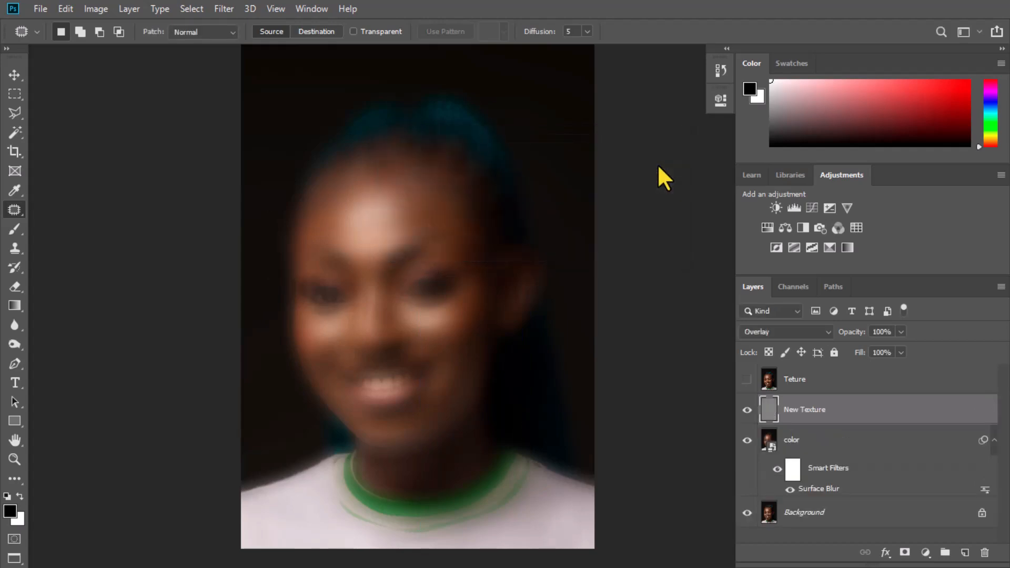
{"action": "right_click", "coordinate": [929, 418]}
{"action": "left_click", "coordinate": [724, 206]}
Add monochromatic noise with uniform distribution and an amount of 24.90% to the New Texture layer
{"action": "left_click", "coordinate": [225, 12]}
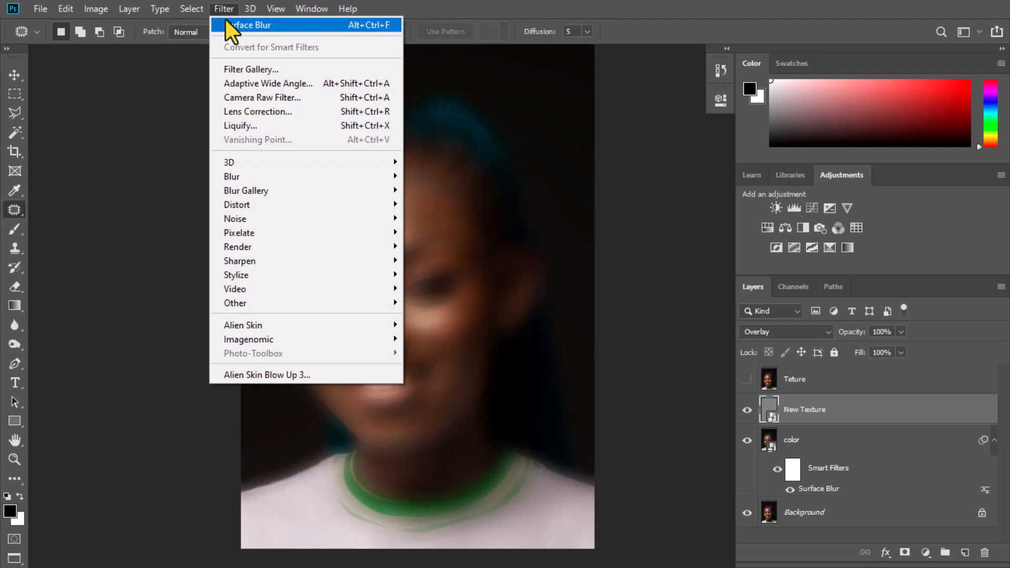
{"action": "mouse_move", "coordinate": [244, 181]}
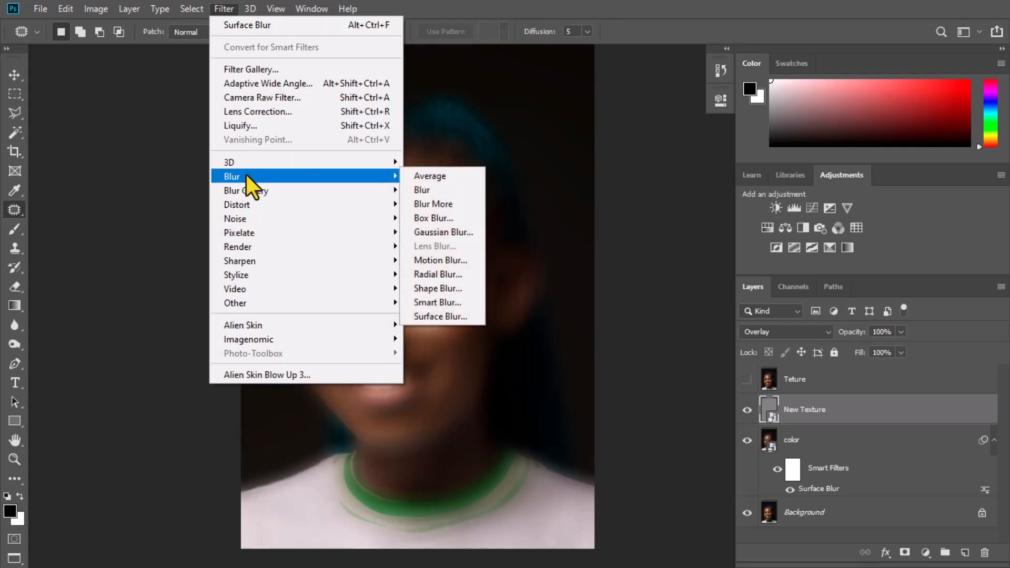
{"action": "mouse_move", "coordinate": [249, 255]}
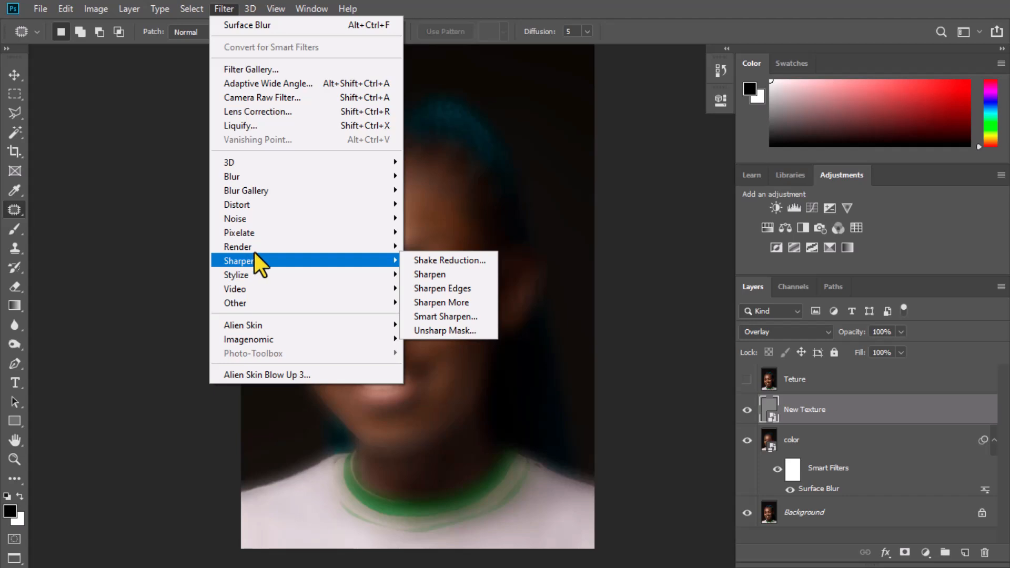
{"action": "mouse_move", "coordinate": [263, 225]}
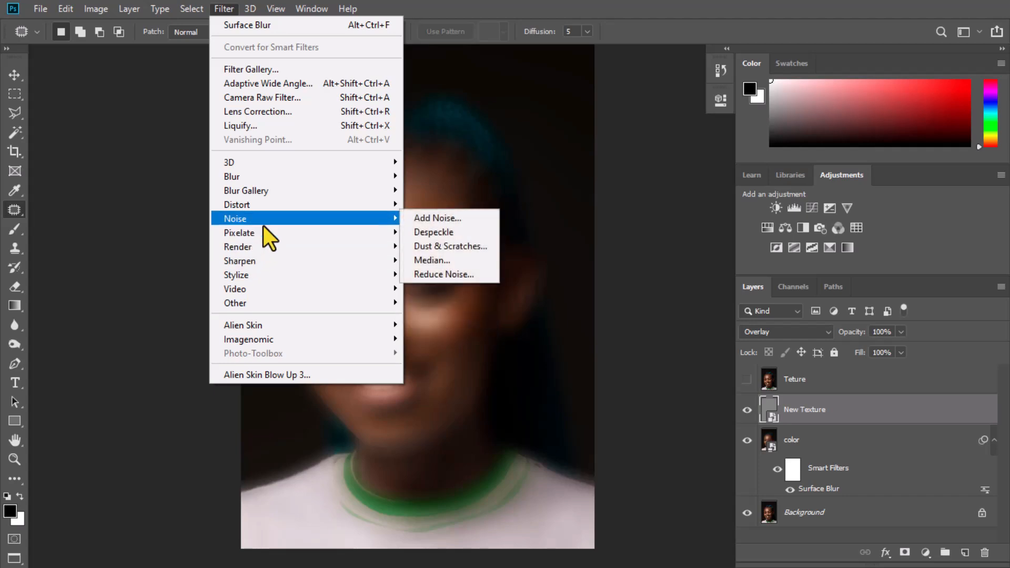
{"action": "left_click", "coordinate": [429, 217]}
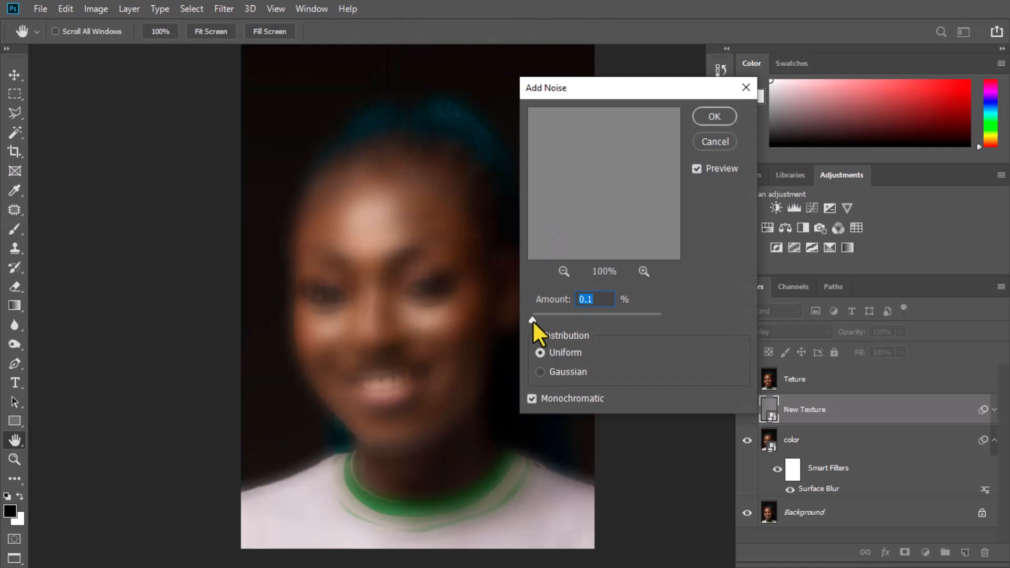
{"action": "left_click_drag", "start_coordinate": [532, 317], "coordinate": [549, 318]}
{"action": "left_click_drag", "start_coordinate": [550, 318], "coordinate": [566, 320]}
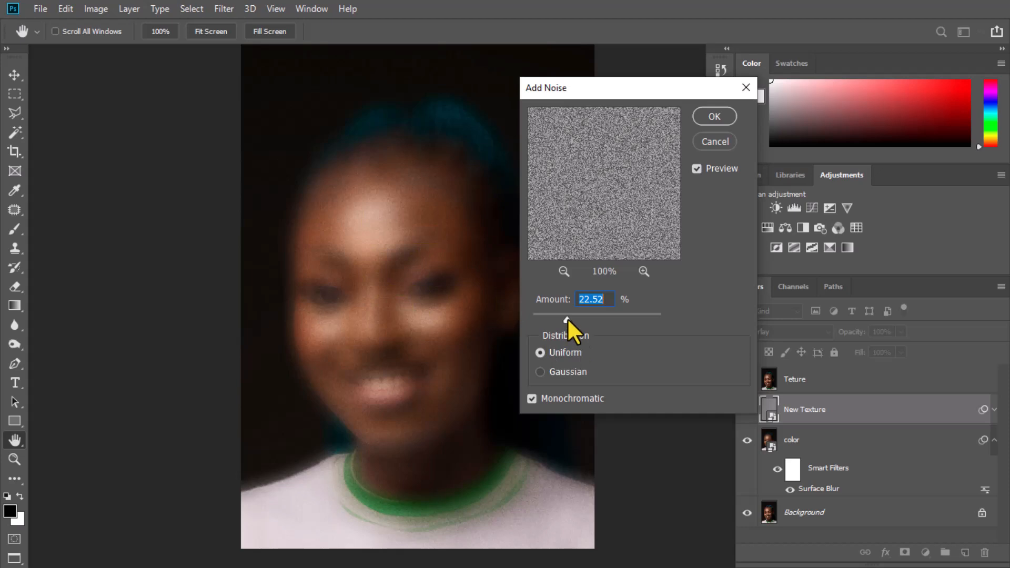
{"action": "left_click_drag", "start_coordinate": [567, 317], "coordinate": [570, 318]}
{"action": "left_click", "coordinate": [531, 398]}
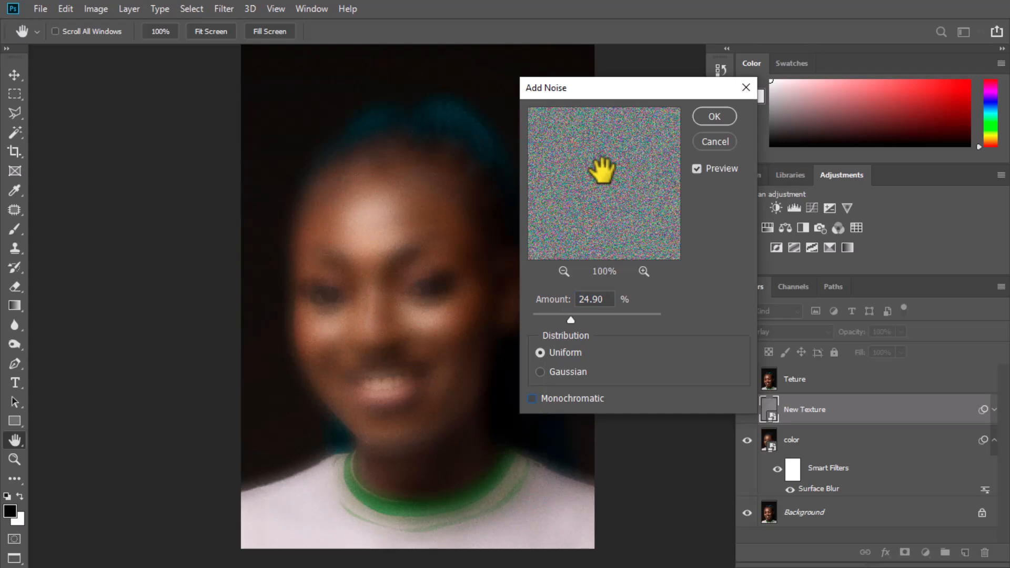
{"action": "left_click", "coordinate": [531, 398]}
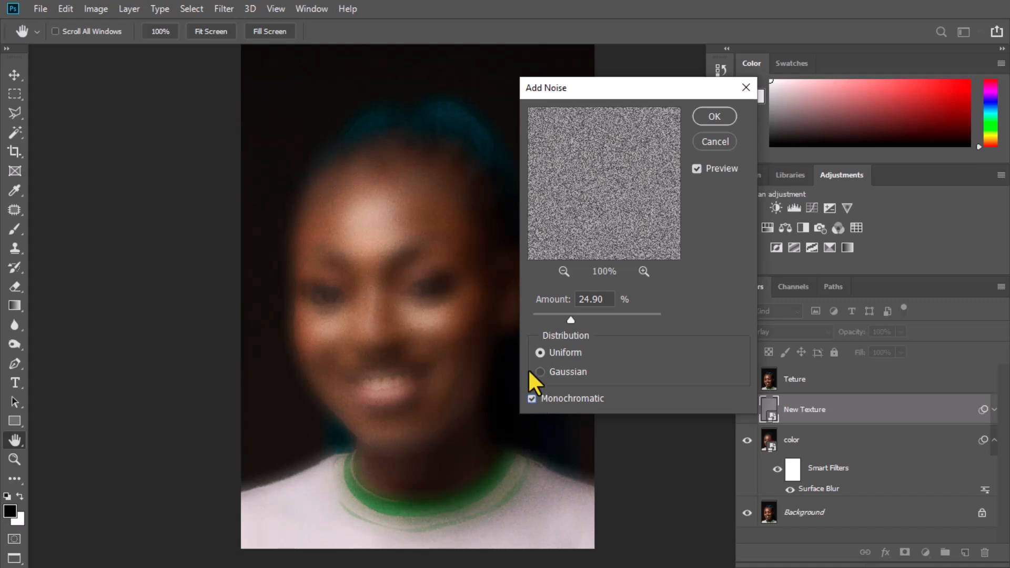
{"action": "left_click", "coordinate": [714, 116]}
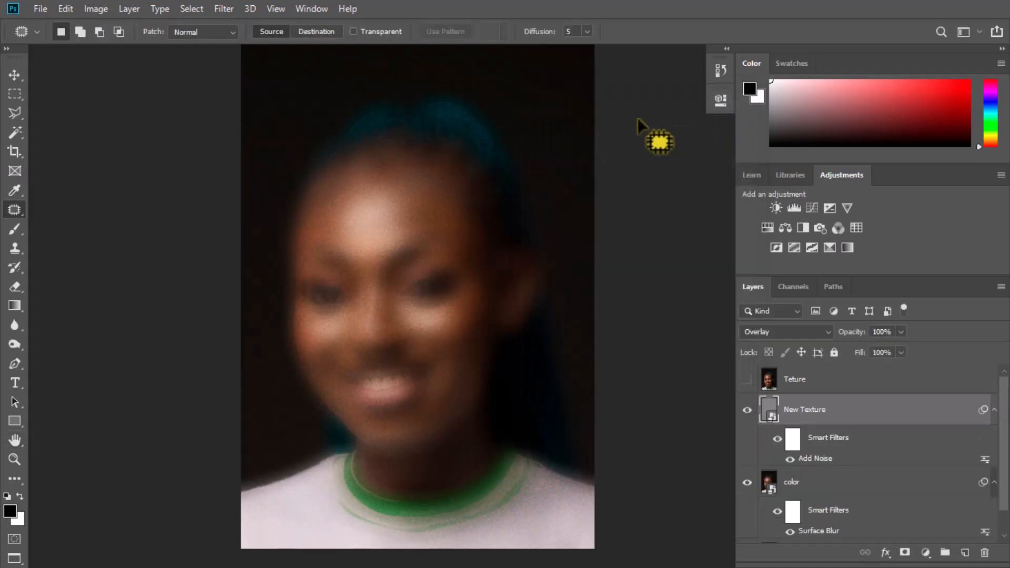
{"action": "left_click", "coordinate": [224, 9]}
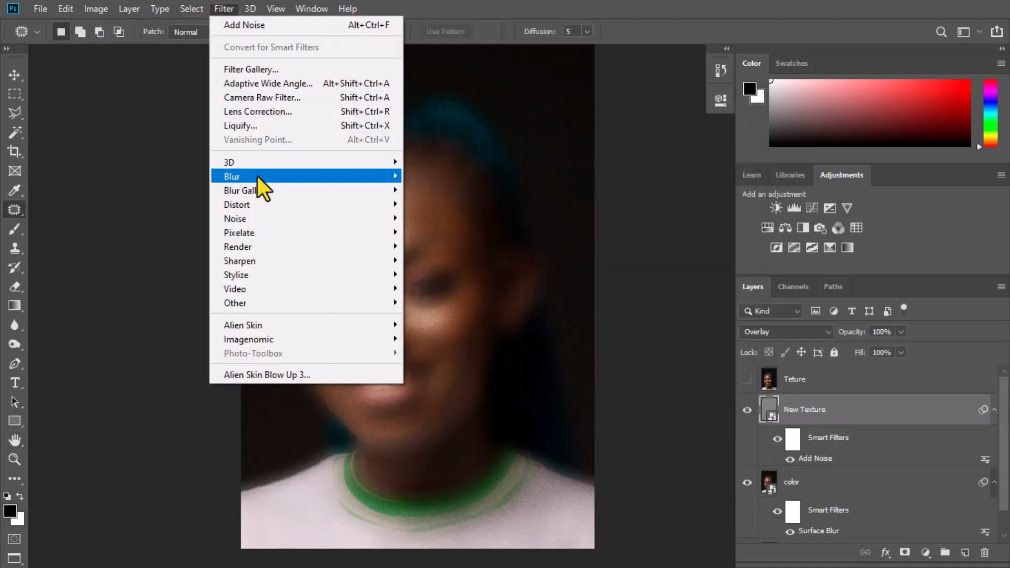
{"action": "mouse_move", "coordinate": [256, 178]}
{"action": "left_click", "coordinate": [447, 232]}
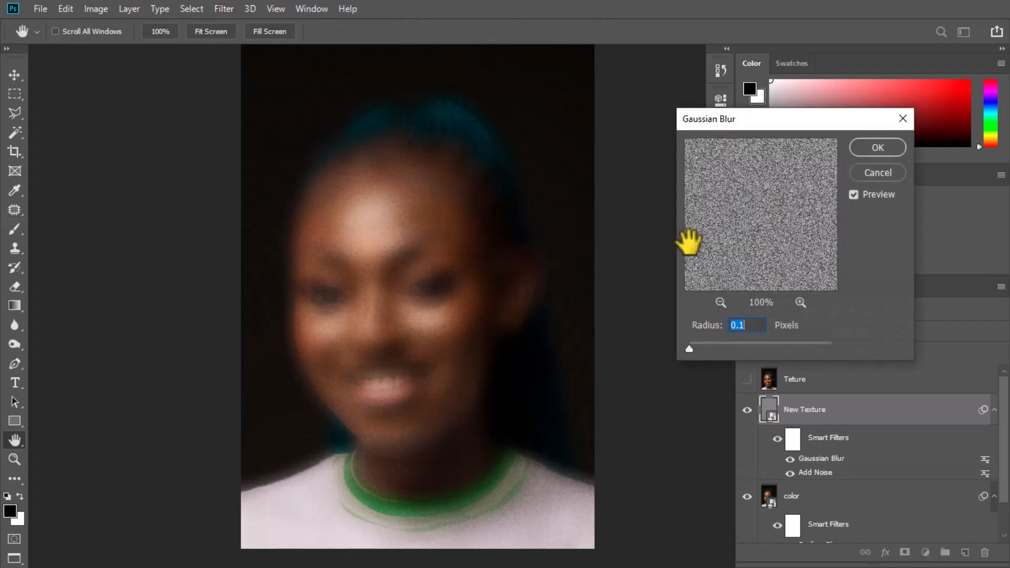
{"action": "left_click_drag", "start_coordinate": [691, 345], "coordinate": [694, 346]}
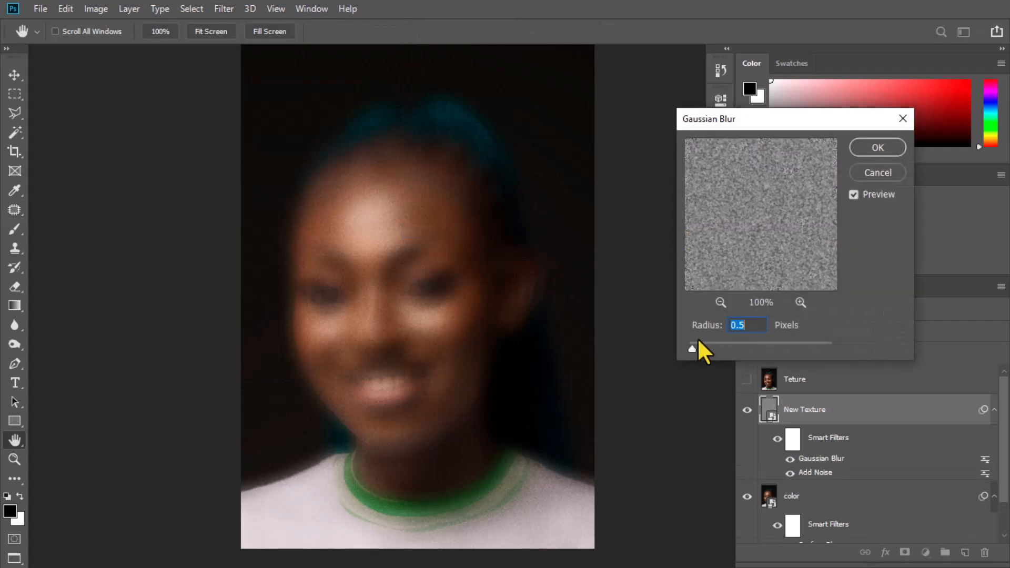
{"action": "key", "text": "Escape"}
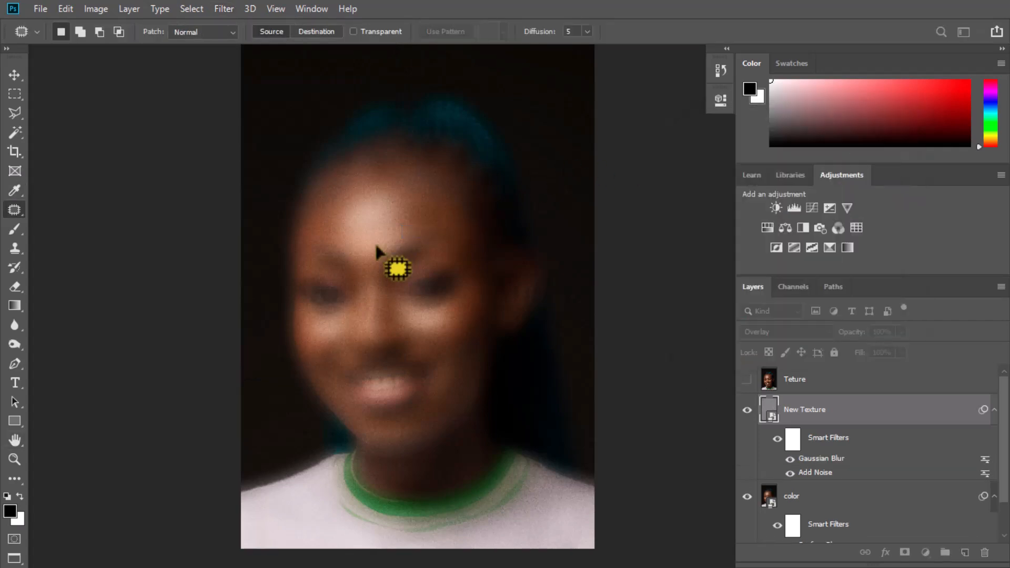
Apply a Gaussian Blur with a radius of 1.9 pixels to the New Texture layer
{"action": "scroll", "coordinate": [378, 249], "scroll_direction": "up", "scroll_amount": 5}
{"action": "left_click_drag", "start_coordinate": [397, 301], "coordinate": [385, 279]}
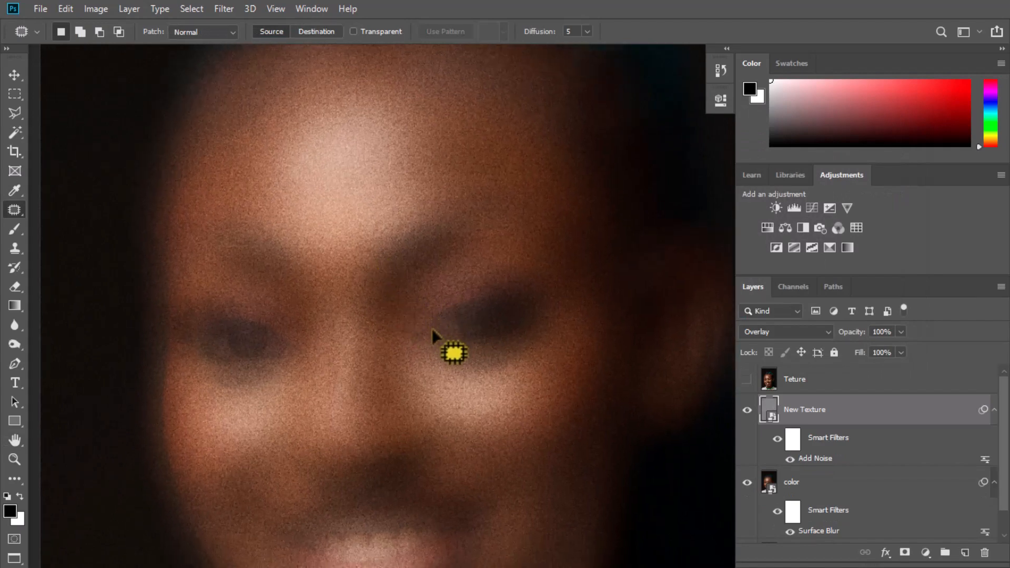
{"action": "scroll", "coordinate": [436, 329], "scroll_direction": "up", "scroll_amount": 2}
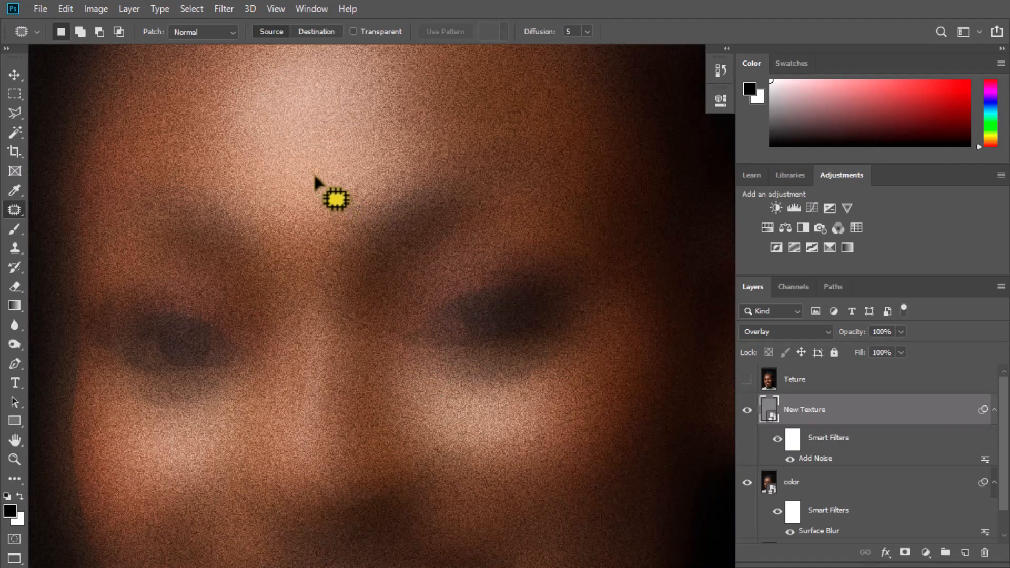
{"action": "left_click", "coordinate": [229, 11]}
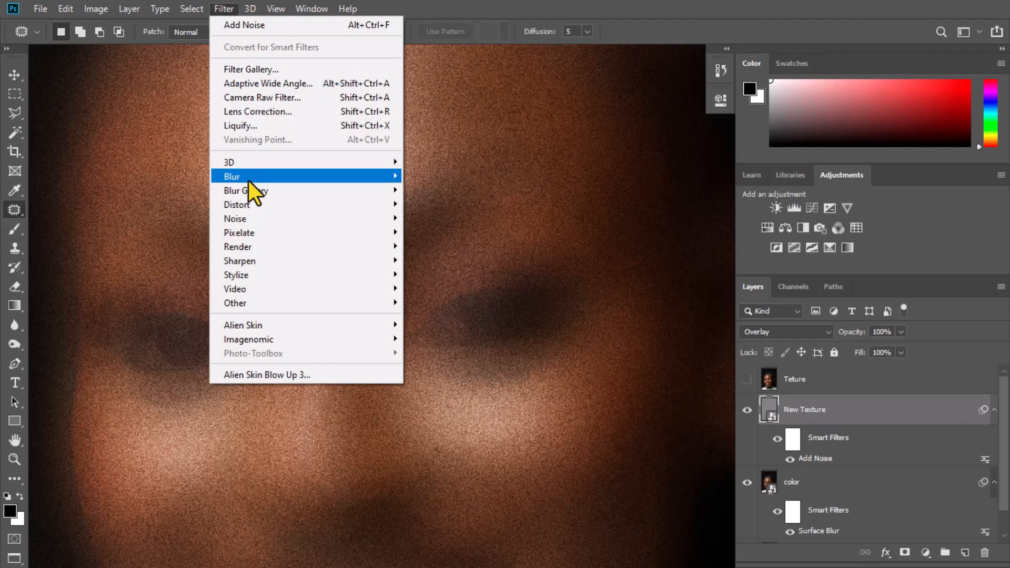
{"action": "mouse_move", "coordinate": [250, 181]}
{"action": "left_click", "coordinate": [461, 233]}
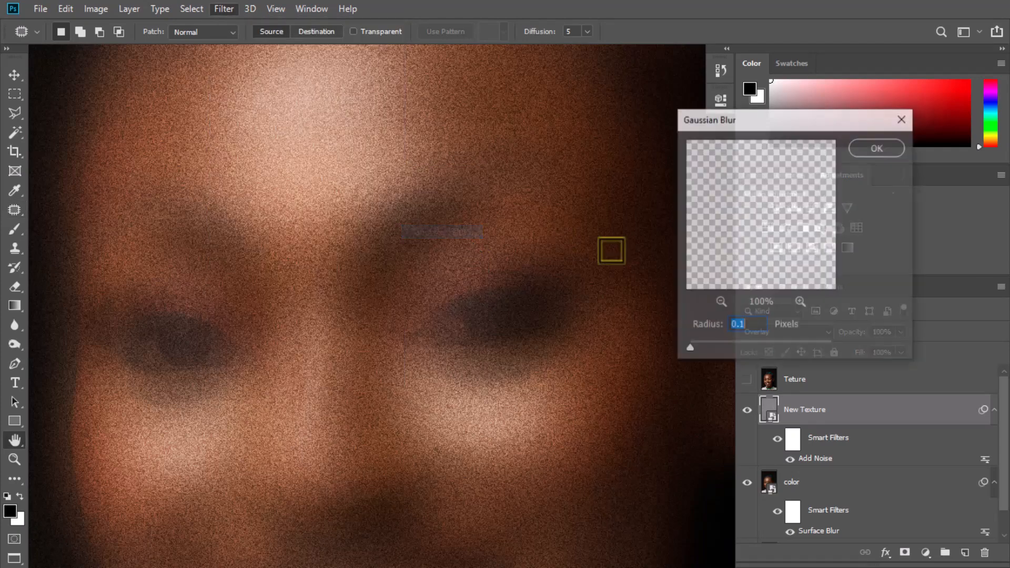
{"action": "left_click_drag", "start_coordinate": [689, 349], "coordinate": [703, 349]}
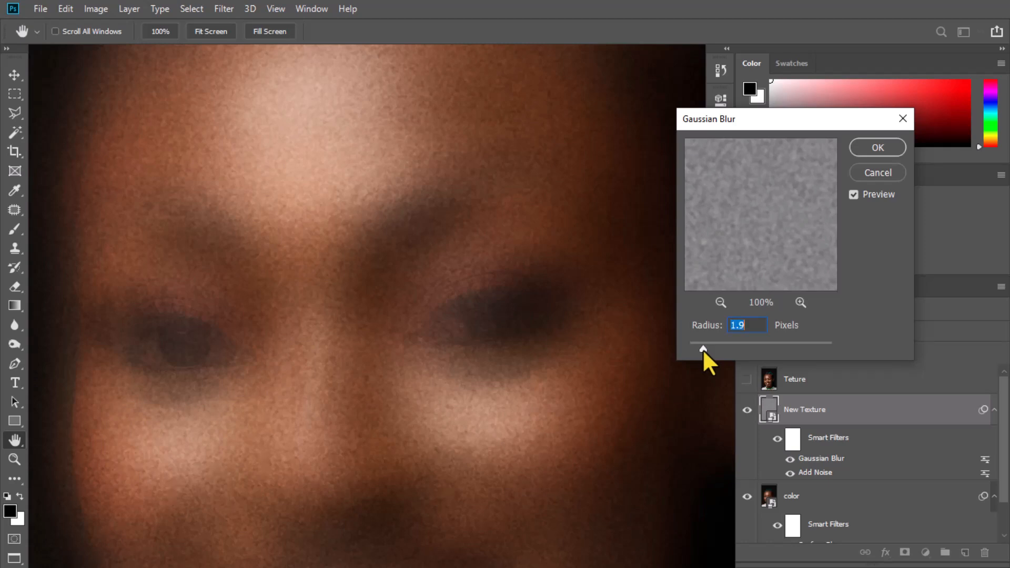
{"action": "left_click", "coordinate": [866, 143]}
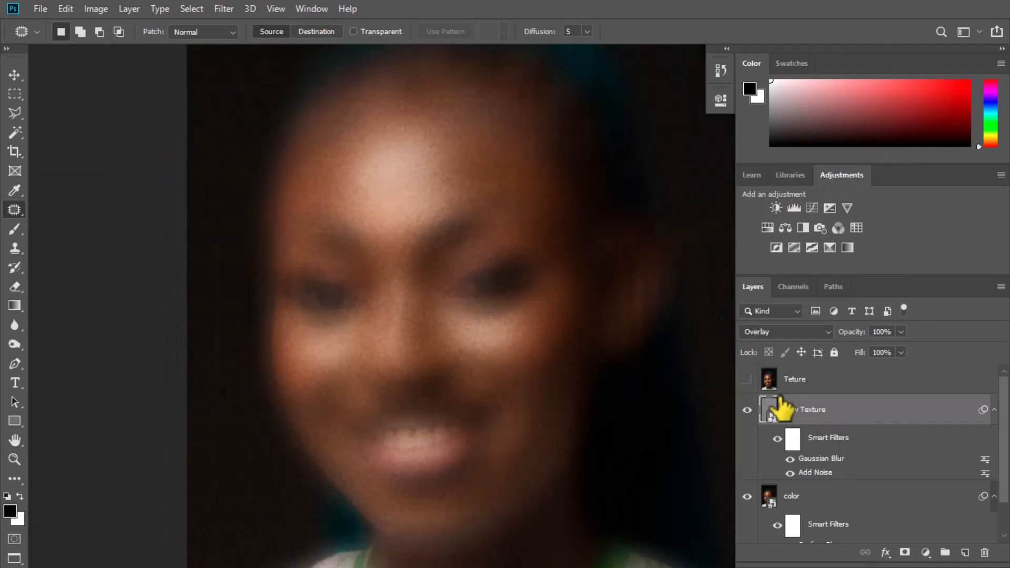
Make the Teture layer visible and convert it to a smart object
{"action": "left_click", "coordinate": [746, 379]}
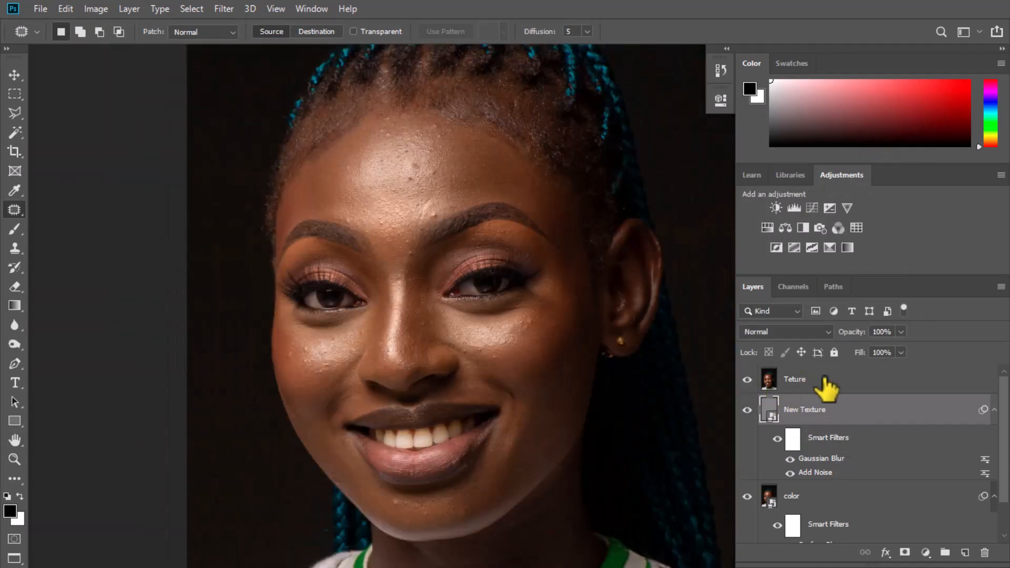
{"action": "left_click", "coordinate": [825, 387]}
{"action": "scroll", "coordinate": [451, 185], "scroll_direction": "up", "scroll_amount": 1}
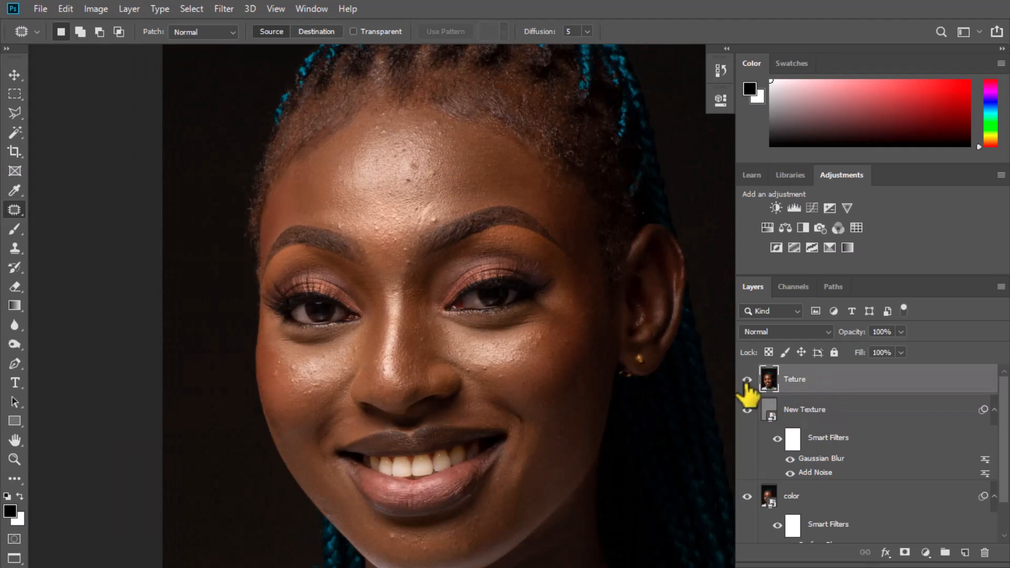
{"action": "left_click", "coordinate": [746, 379]}
{"action": "left_click", "coordinate": [833, 413]}
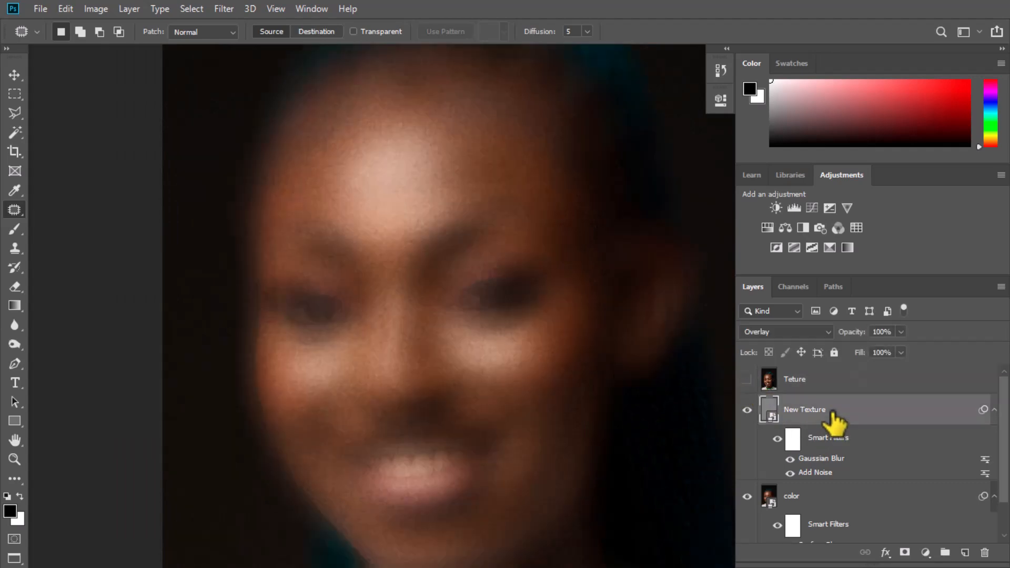
{"action": "left_click", "coordinate": [778, 386]}
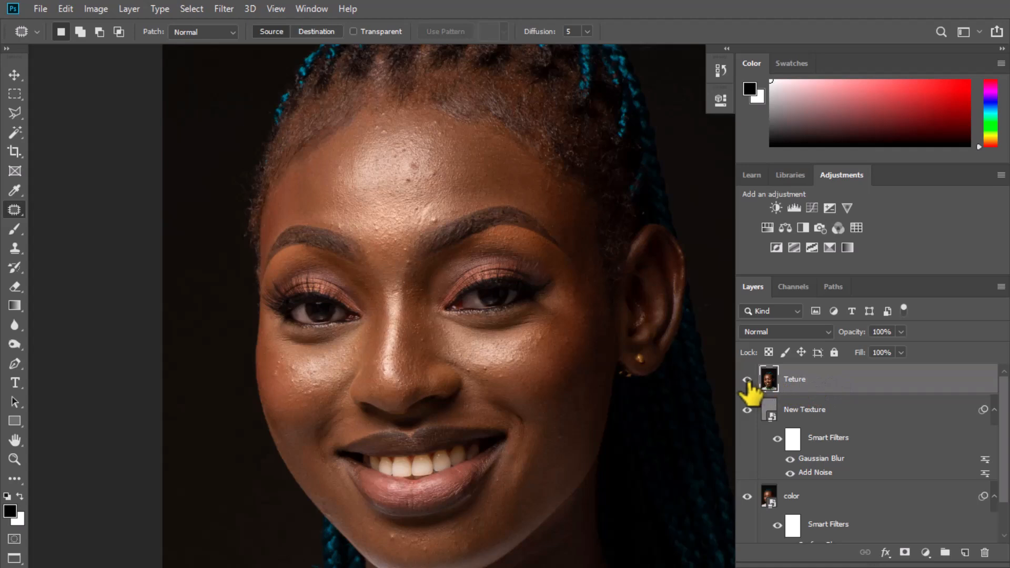
{"action": "right_click", "coordinate": [917, 382]}
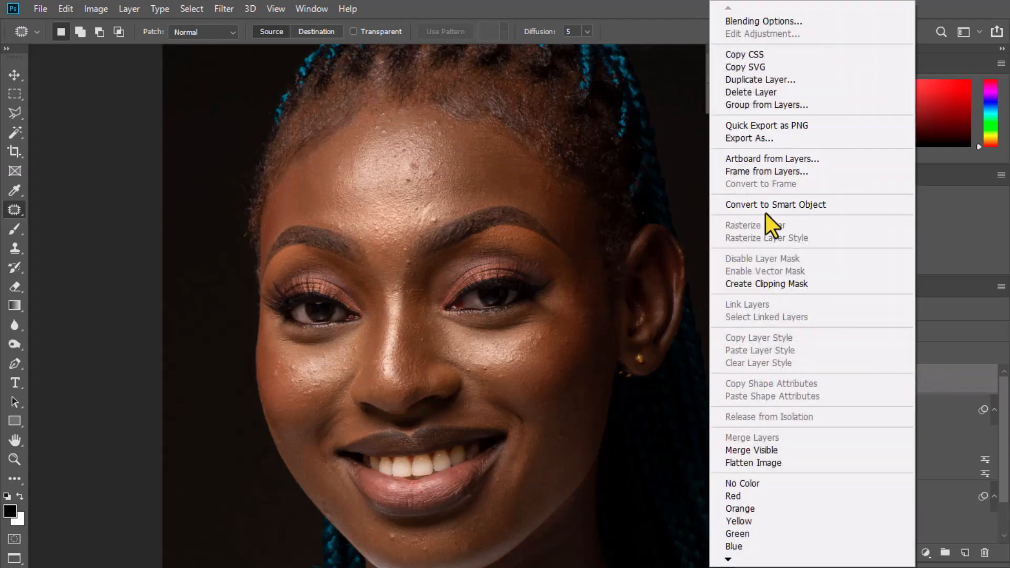
{"action": "left_click", "coordinate": [776, 202]}
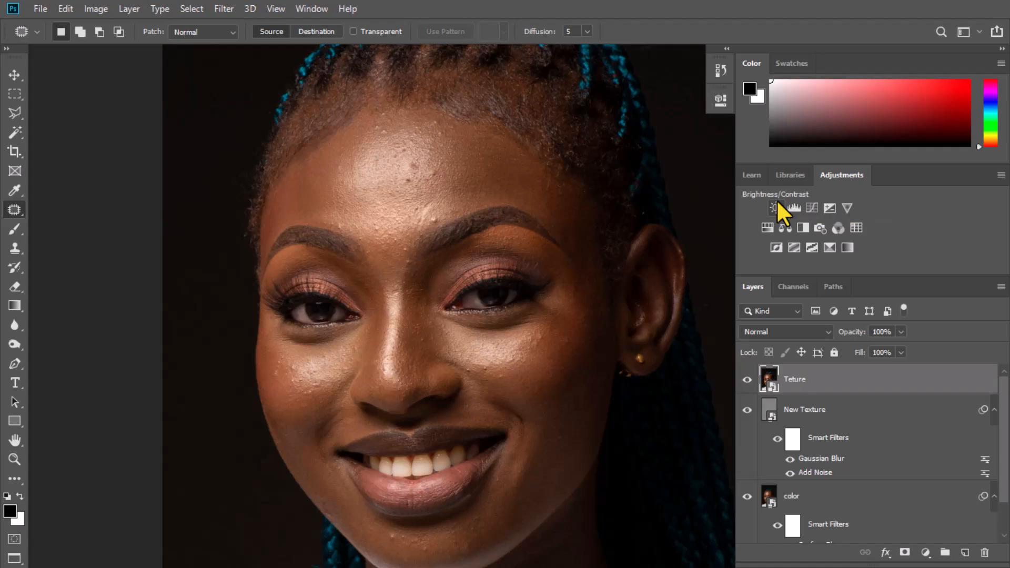
Apply a High Pass filter with a radius of 2.0 pixels to the Teture layer
{"action": "left_click", "coordinate": [229, 8]}
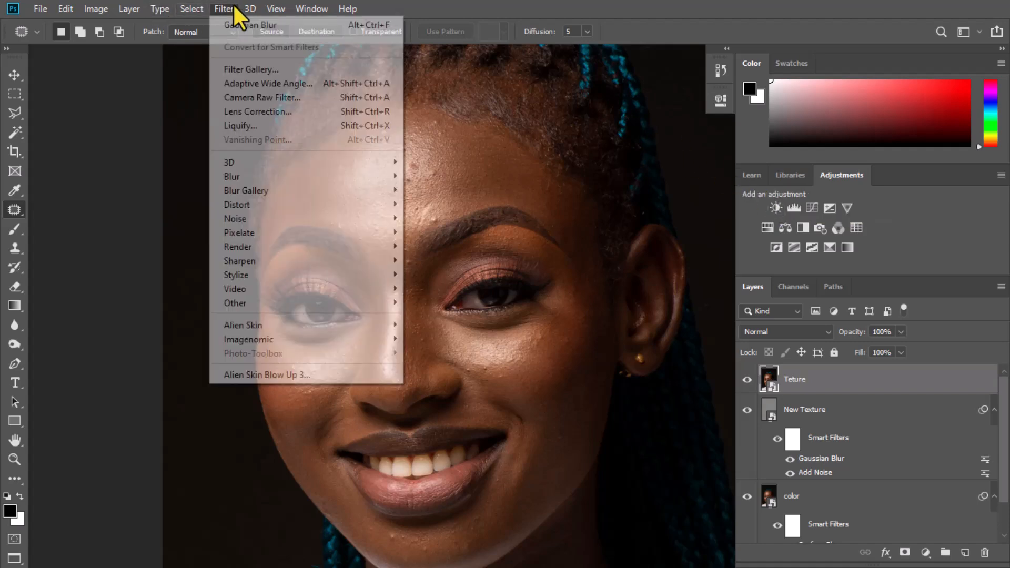
{"action": "mouse_move", "coordinate": [259, 302]}
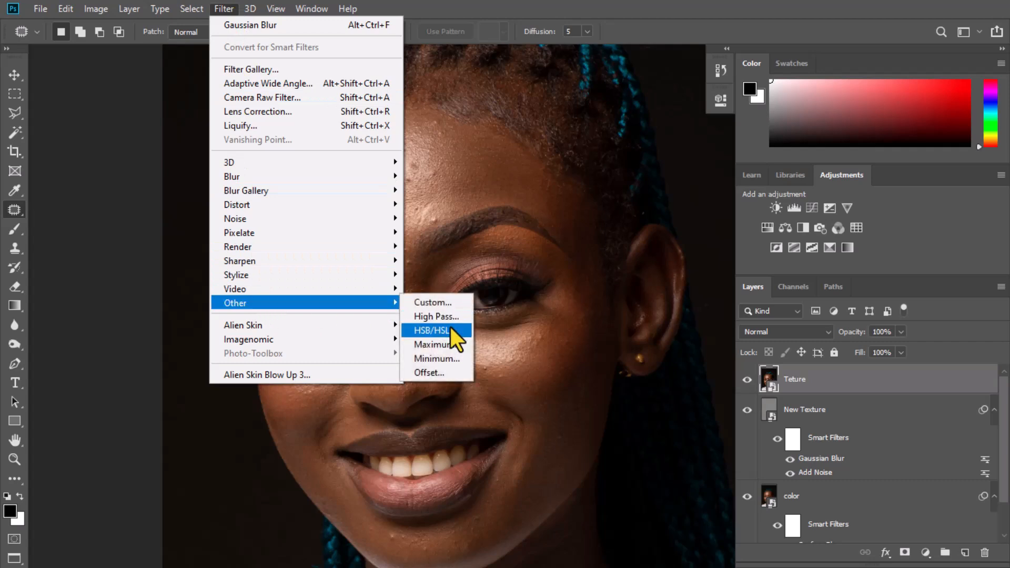
{"action": "left_click", "coordinate": [436, 316]}
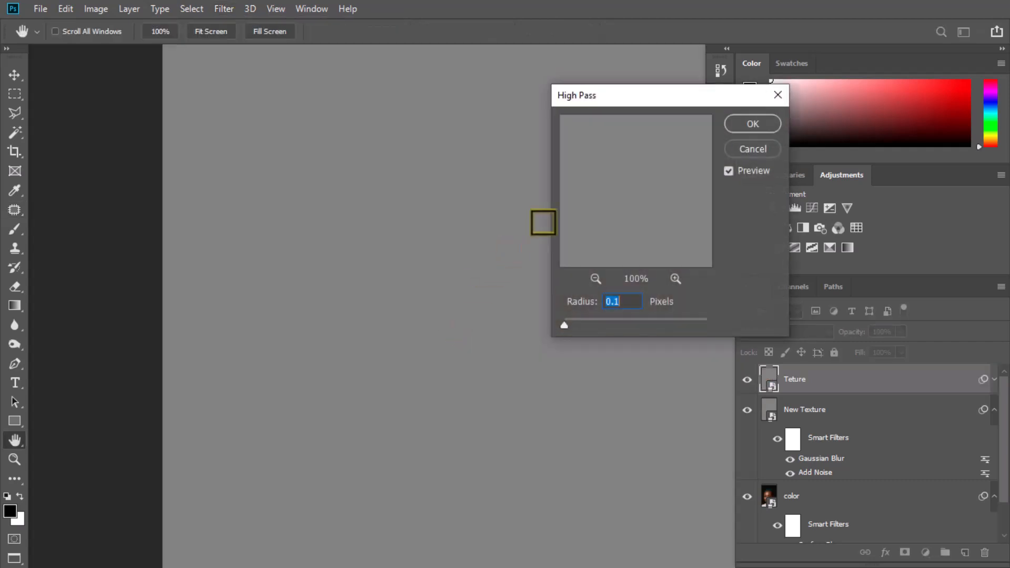
{"action": "left_click_drag", "start_coordinate": [565, 326], "coordinate": [579, 323]}
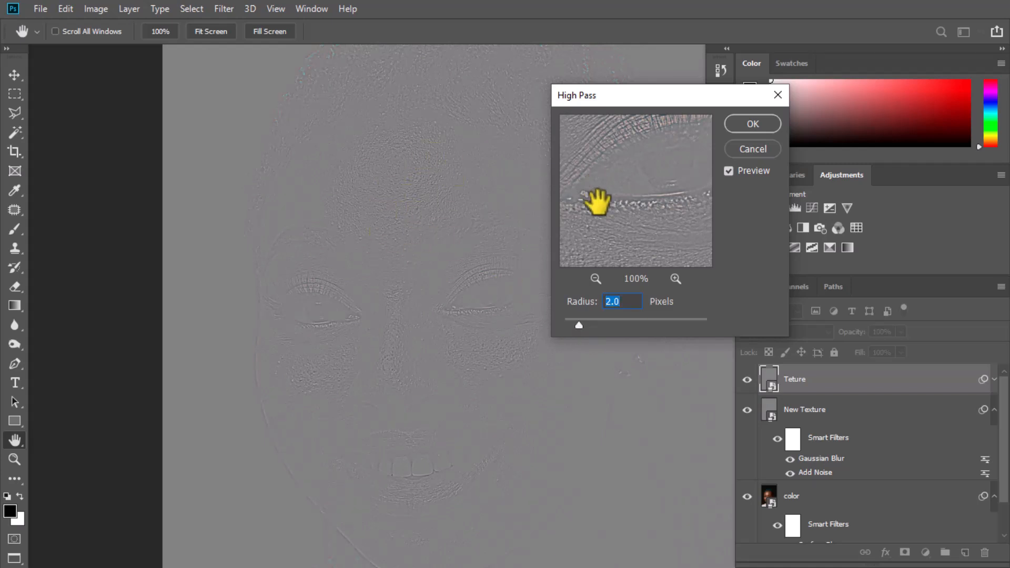
{"action": "left_click_drag", "start_coordinate": [615, 243], "coordinate": [679, 222]}
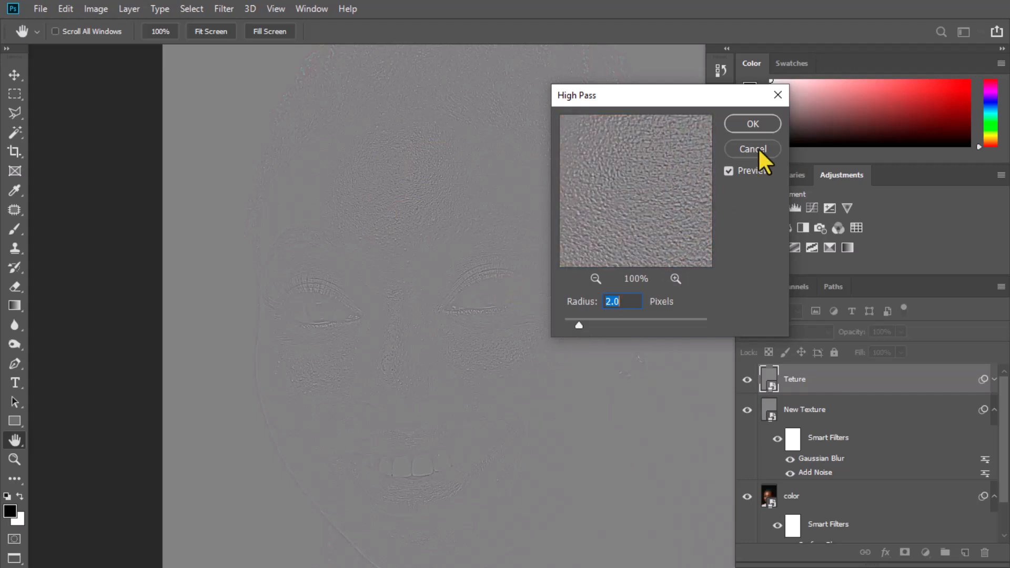
{"action": "left_click", "coordinate": [752, 124]}
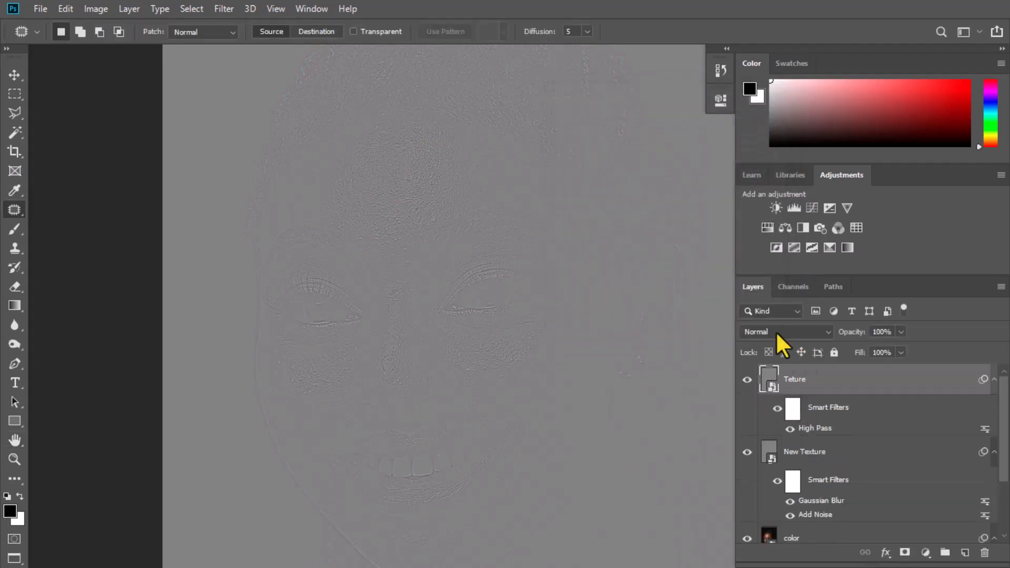
Set the Teture layer's blending mode to Linear Light
{"action": "left_click", "coordinate": [777, 332]}
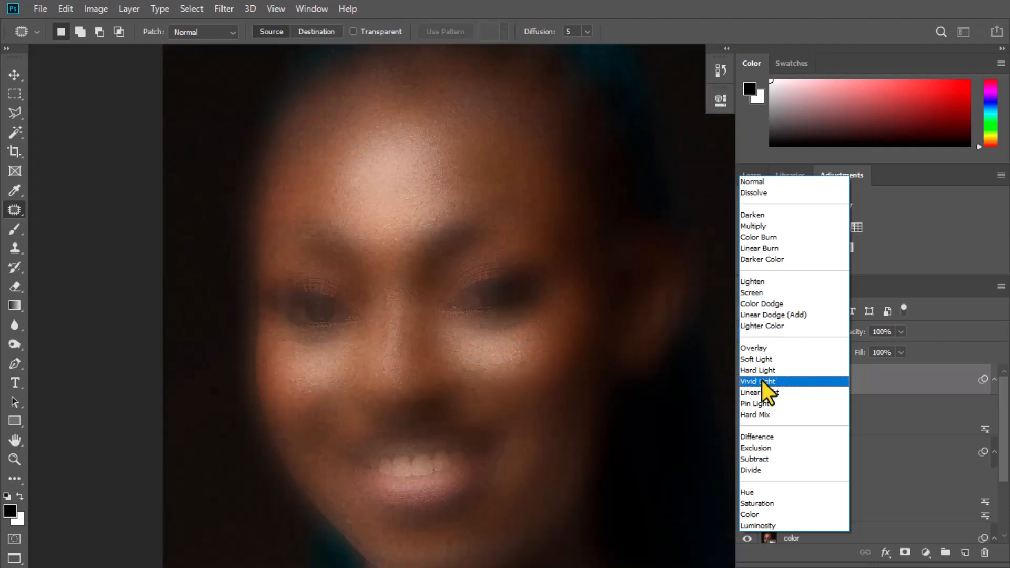
{"action": "left_click", "coordinate": [765, 393]}
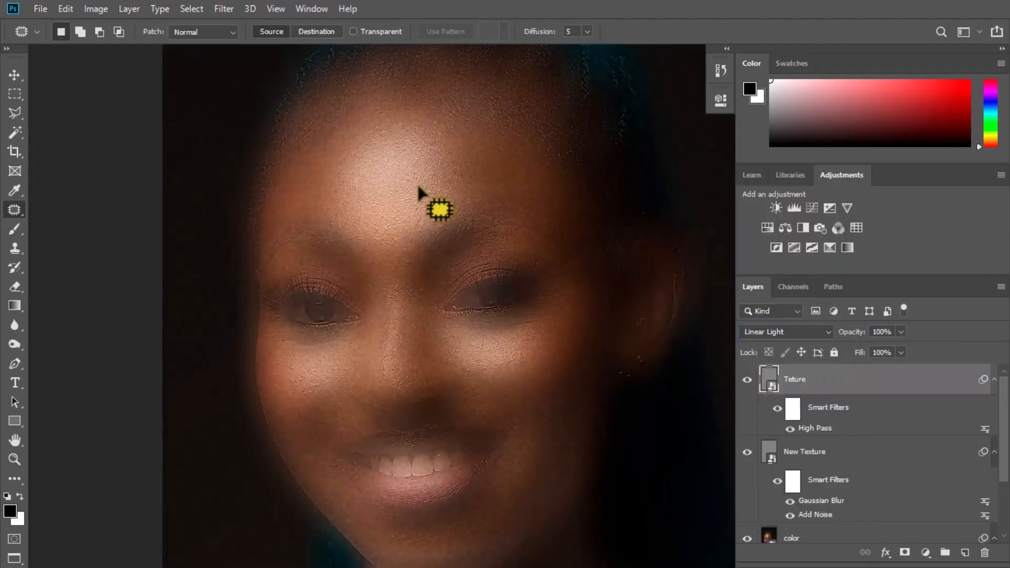
{"action": "scroll", "coordinate": [417, 184], "scroll_direction": "down", "scroll_amount": 1}
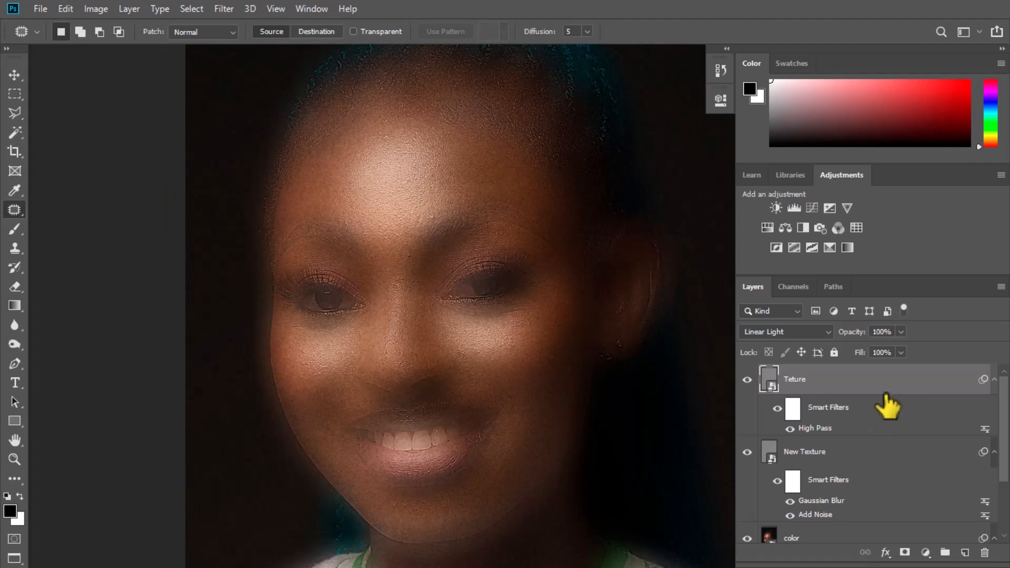
Group the Teture, New Texture and color layers and add a black layer mask to the group
{"action": "scroll", "coordinate": [888, 397], "scroll_direction": "down", "scroll_amount": 2}
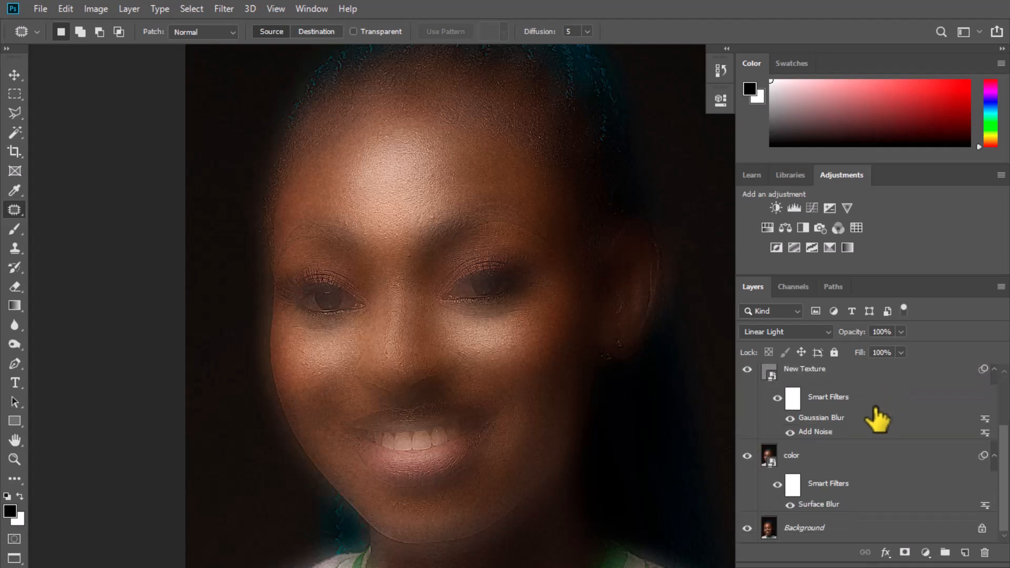
{"action": "left_click", "coordinate": [865, 464], "text": "shift"}
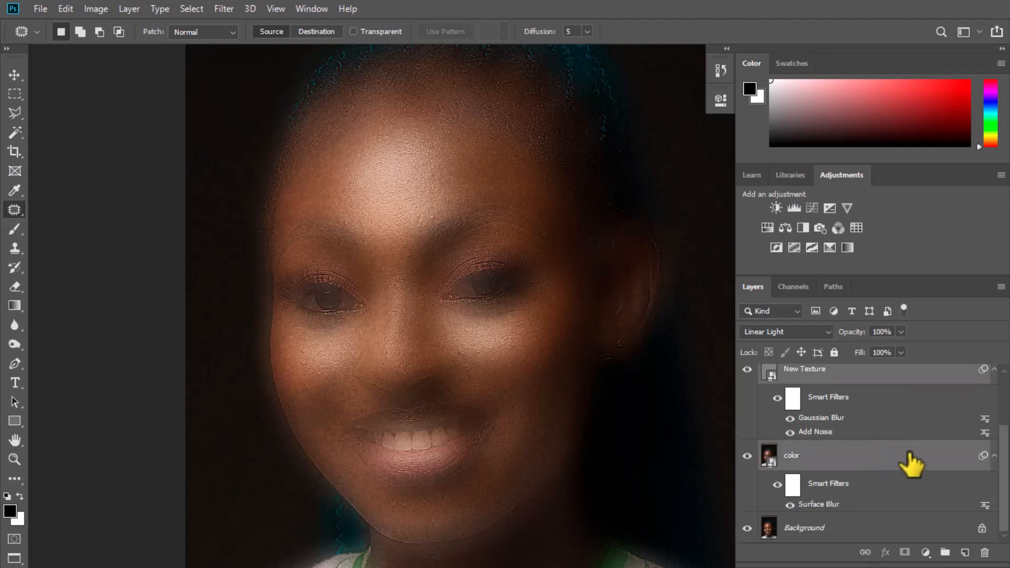
{"action": "left_click_drag", "start_coordinate": [911, 464], "coordinate": [945, 553]}
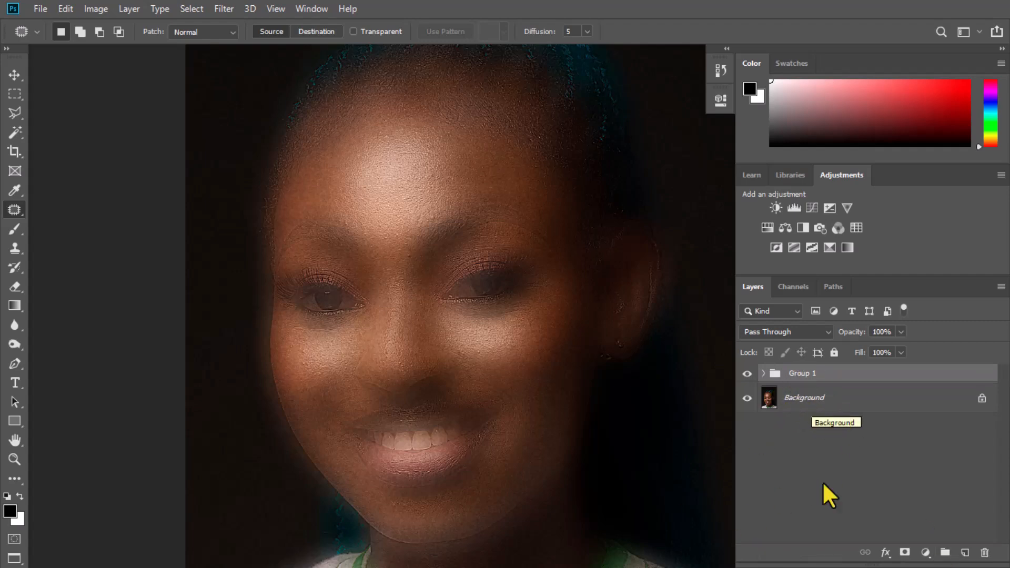
{"action": "left_click", "coordinate": [904, 552], "text": "alt"}
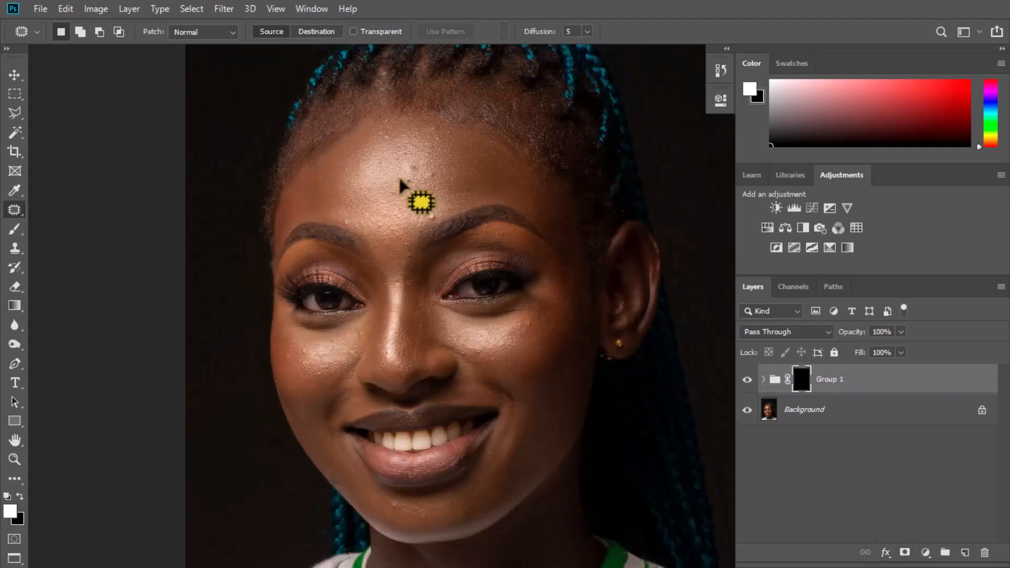
Set up a Soft Round brush of 161 px with 0% hardness, 100% opacity and 20% flow for painting on the group mask
{"action": "left_click", "coordinate": [19, 230]}
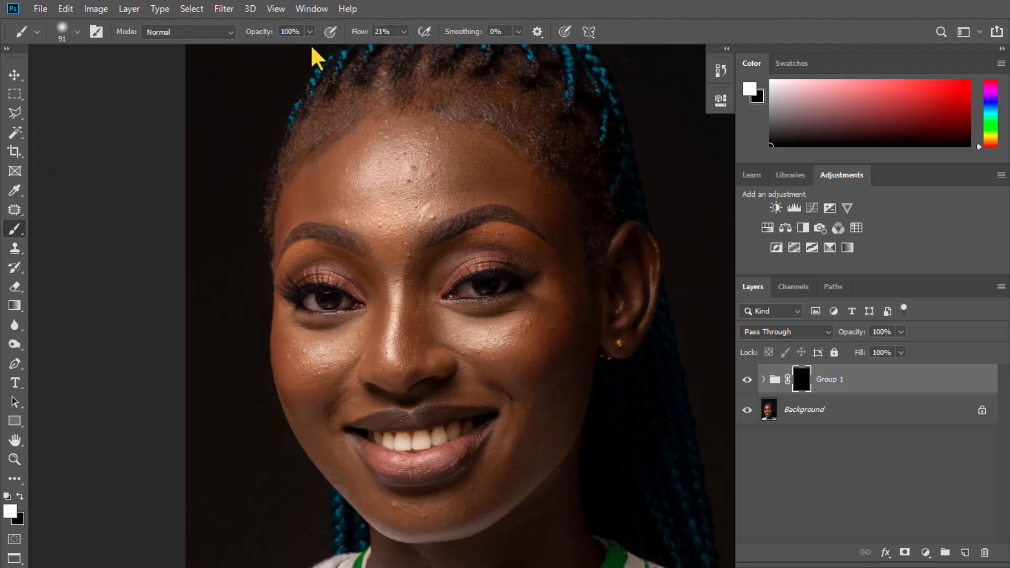
{"action": "right_click", "coordinate": [261, 225]}
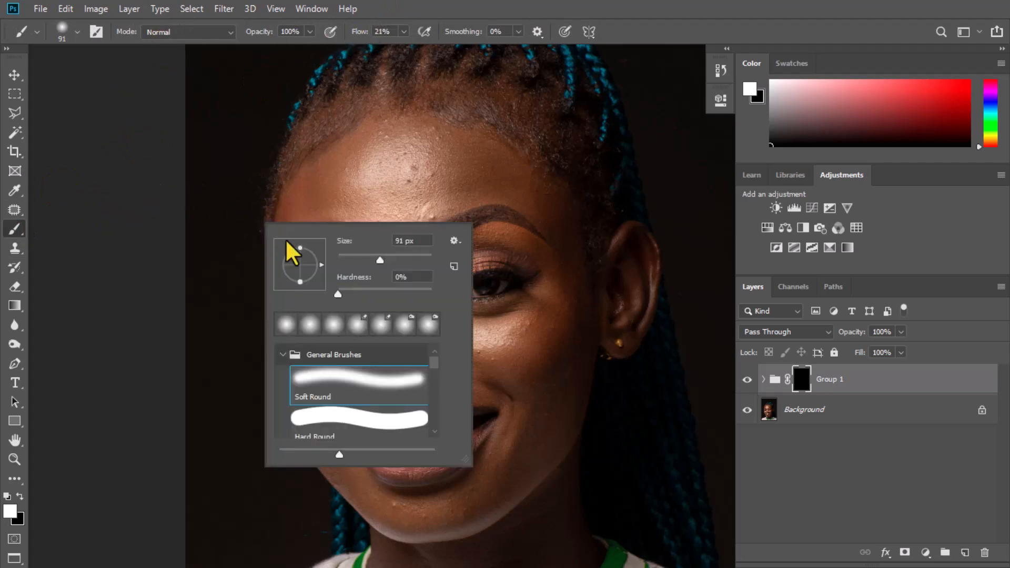
{"action": "left_click", "coordinate": [333, 293]}
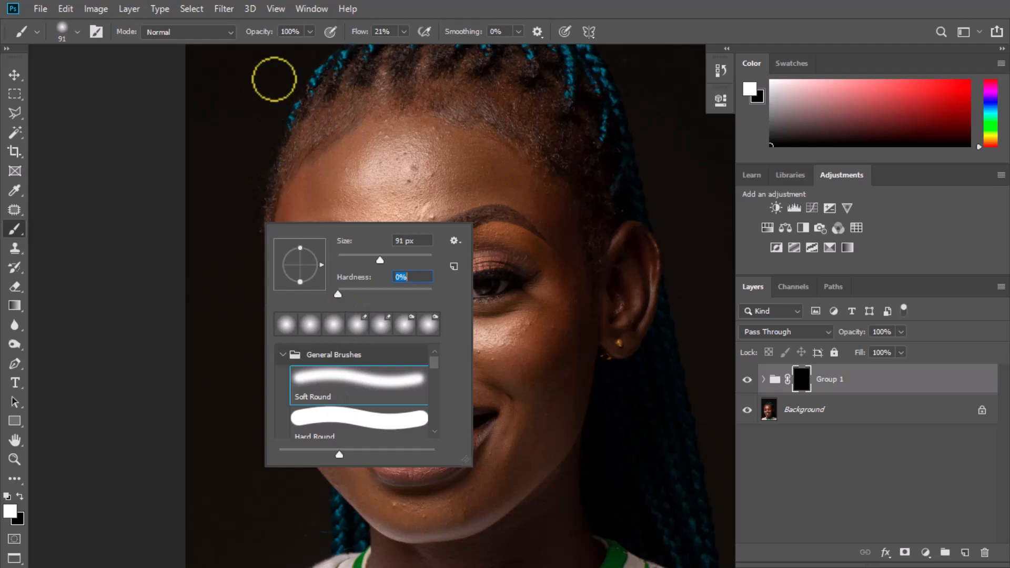
{"action": "left_click", "coordinate": [309, 31]}
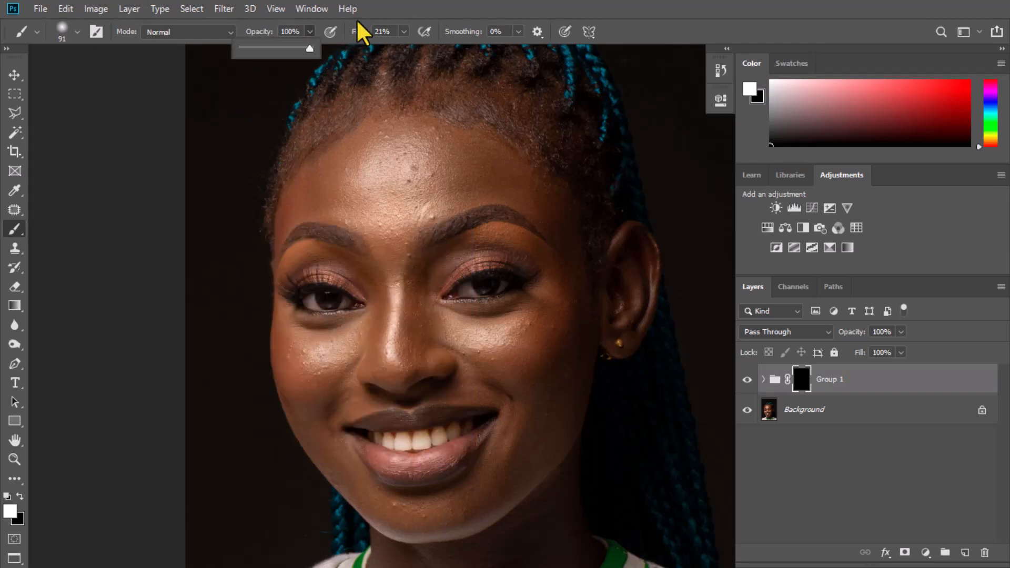
{"action": "left_click", "coordinate": [403, 32]}
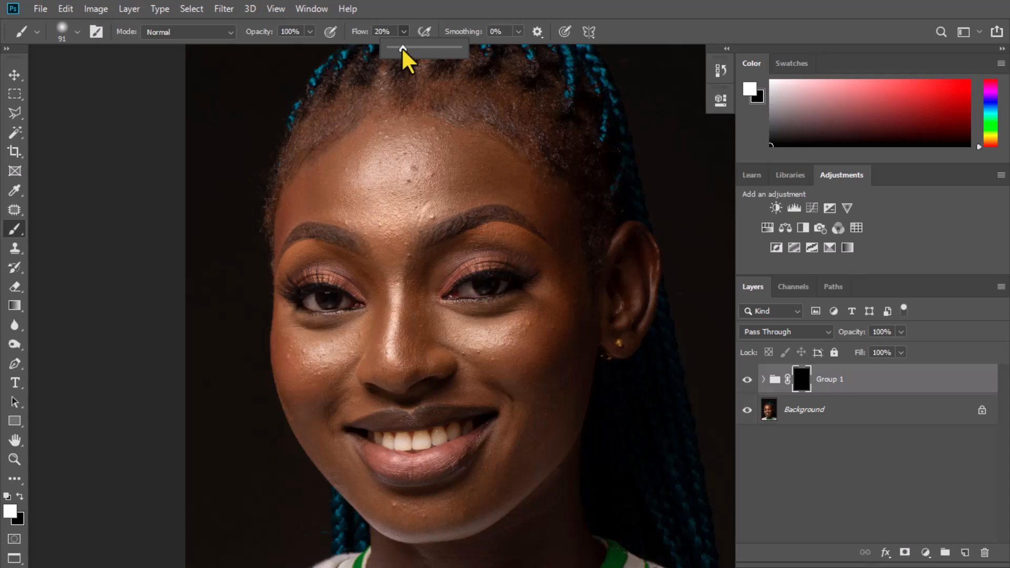
{"action": "key", "text": "Return"}
{"action": "scroll", "coordinate": [404, 157], "scroll_direction": "up", "scroll_amount": 5}
{"action": "mouse_move", "coordinate": [405, 158]}
{"action": "left_mouse_down"}
{"action": "mouse_move", "coordinate": [399, 202]}
{"action": "mouse_move", "coordinate": [426, 212]}
{"action": "left_mouse_up"}
{"action": "scroll", "coordinate": [408, 205], "scroll_direction": "down", "scroll_amount": 2}
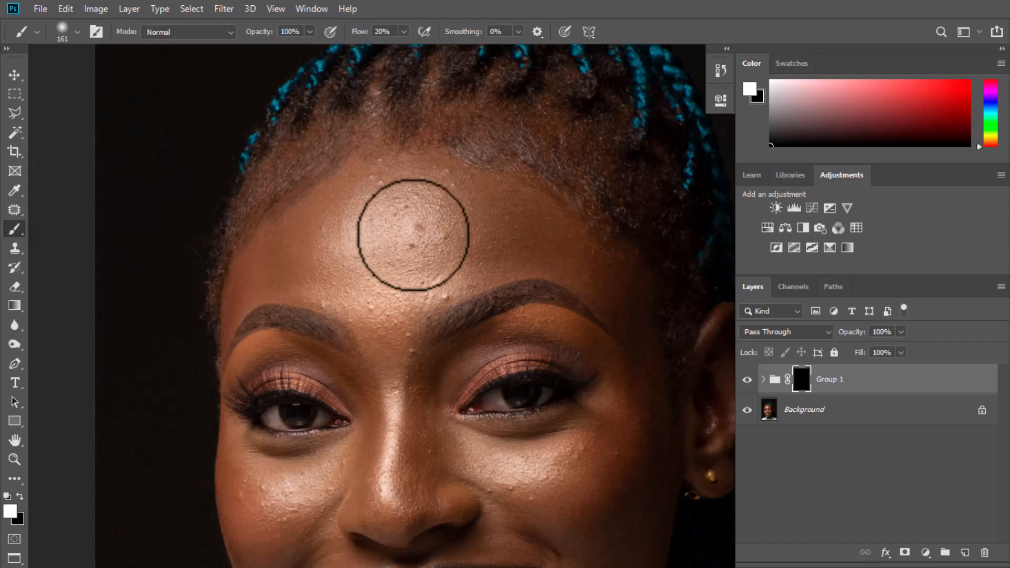
Paint white over the forehead on Group 1's mask with the soft brush, sized between about 143 and 210 px
{"action": "left_click_drag", "start_coordinate": [413, 234], "coordinate": [426, 234]}
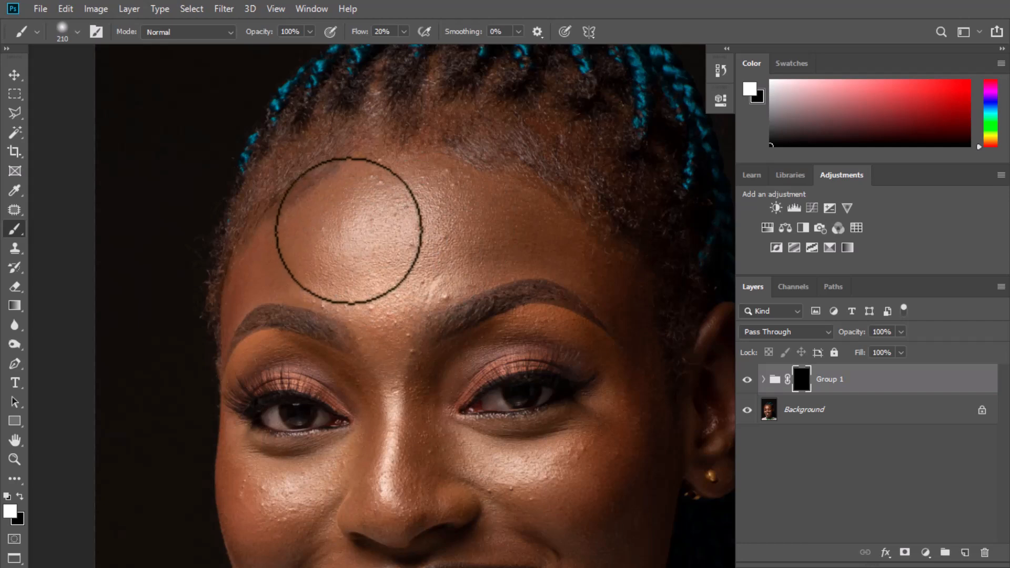
{"action": "mouse_move", "coordinate": [370, 206]}
{"action": "left_mouse_down"}
{"action": "mouse_move", "coordinate": [426, 204]}
{"action": "mouse_move", "coordinate": [412, 205]}
{"action": "mouse_move", "coordinate": [480, 195]}
{"action": "mouse_move", "coordinate": [398, 182]}
{"action": "mouse_move", "coordinate": [429, 203]}
{"action": "left_mouse_up"}
{"action": "scroll", "coordinate": [427, 205], "scroll_direction": "up", "scroll_amount": 1}
{"action": "left_click_drag", "start_coordinate": [416, 221], "coordinate": [388, 250]}
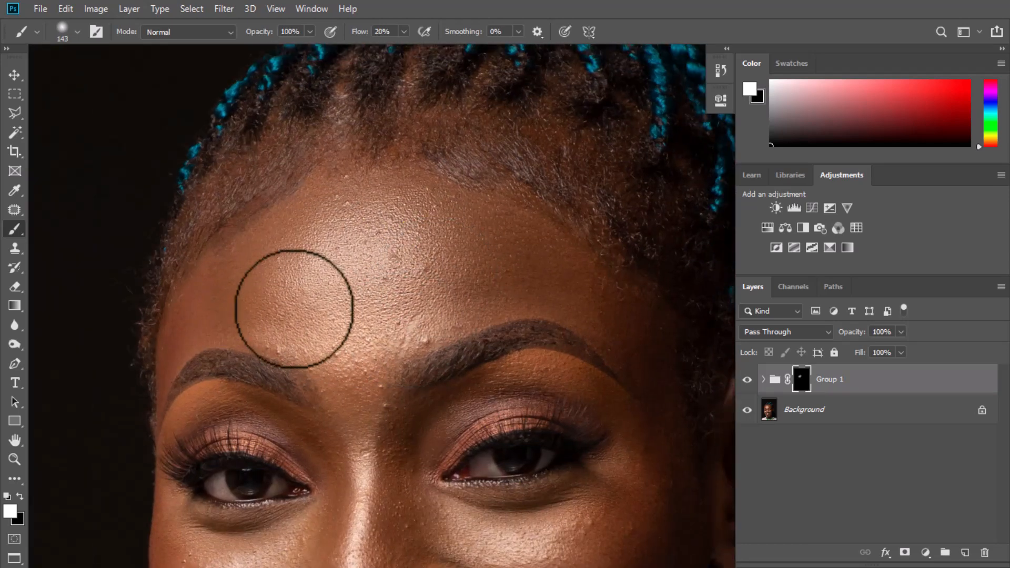
{"action": "mouse_move", "coordinate": [294, 308]}
{"action": "left_mouse_down"}
{"action": "mouse_move", "coordinate": [277, 264]}
{"action": "mouse_move", "coordinate": [338, 211]}
{"action": "mouse_move", "coordinate": [401, 207]}
{"action": "mouse_move", "coordinate": [433, 256]}
{"action": "mouse_move", "coordinate": [409, 316]}
{"action": "mouse_move", "coordinate": [272, 314]}
{"action": "mouse_move", "coordinate": [355, 349]}
{"action": "mouse_move", "coordinate": [417, 276]}
{"action": "mouse_move", "coordinate": [354, 307]}
{"action": "mouse_move", "coordinate": [392, 318]}
{"action": "mouse_move", "coordinate": [373, 257]}
{"action": "mouse_move", "coordinate": [399, 224]}
{"action": "mouse_move", "coordinate": [430, 232]}
{"action": "mouse_move", "coordinate": [426, 285]}
{"action": "mouse_move", "coordinate": [295, 275]}
{"action": "mouse_move", "coordinate": [349, 217]}
{"action": "mouse_move", "coordinate": [381, 216]}
{"action": "mouse_move", "coordinate": [404, 240]}
{"action": "mouse_move", "coordinate": [395, 291]}
{"action": "mouse_move", "coordinate": [375, 283]}
{"action": "mouse_move", "coordinate": [414, 264]}
{"action": "left_mouse_up"}
{"action": "right_click", "coordinate": [403, 279], "text": "alt"}
{"action": "scroll", "coordinate": [414, 263], "scroll_direction": "down", "scroll_amount": 3}
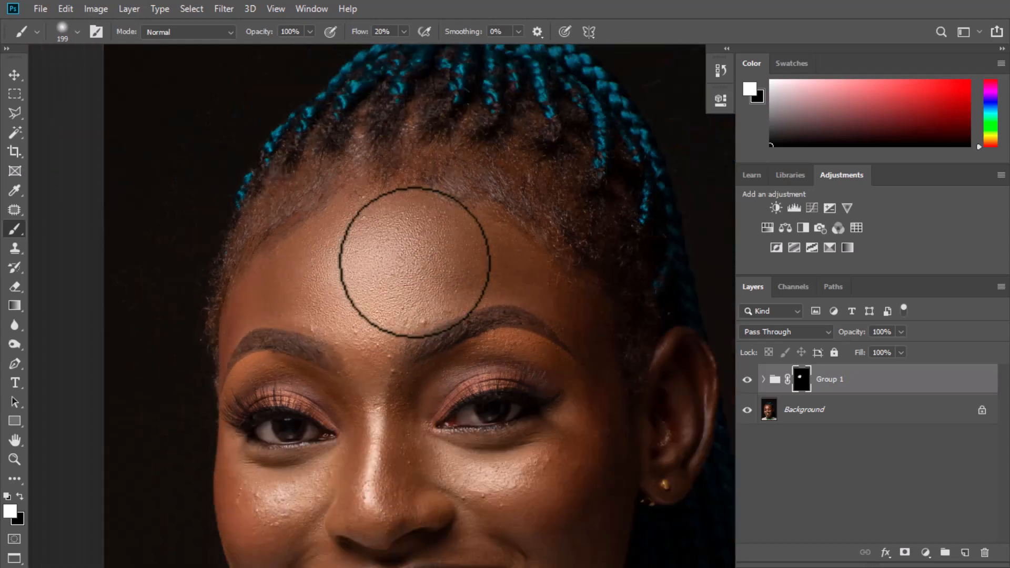
Hide and show Group 1 to compare the forehead before and after the retouch
{"action": "scroll", "coordinate": [415, 261], "scroll_direction": "up", "scroll_amount": 2}
{"action": "left_click", "coordinate": [748, 379]}
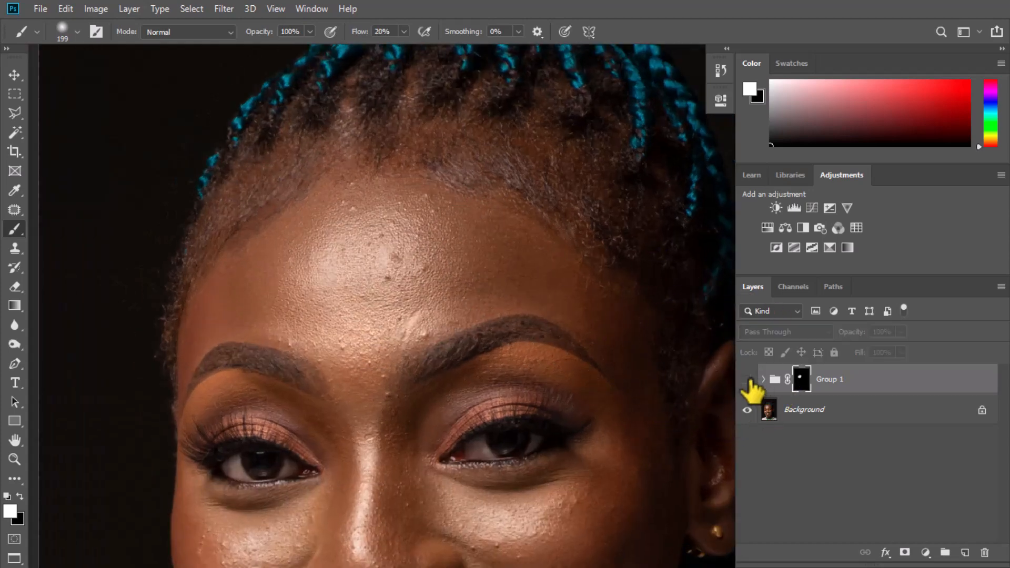
{"action": "left_click", "coordinate": [747, 380]}
{"action": "scroll", "coordinate": [401, 228], "scroll_direction": "down", "scroll_amount": 3}
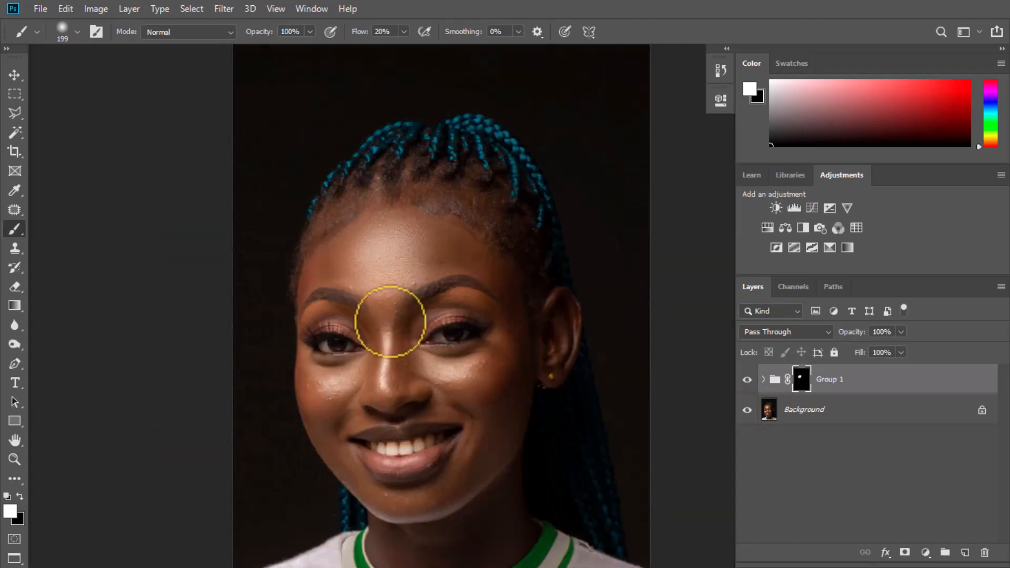
Reduce the soft brush to about 92 to 126 px and paint white over both cheeks below the eyes on Group 1's mask
{"action": "key", "text": "bracketleft"}
{"action": "key", "text": "bracketleft"}
{"action": "key", "text": "bracketleft"}
{"action": "key", "text": "bracketleft"}
{"action": "key", "text": "bracketleft"}
{"action": "key", "text": "bracketleft"}
{"action": "key", "text": "bracketleft"}
{"action": "key", "text": "bracketleft"}
{"action": "scroll", "coordinate": [371, 305], "scroll_direction": "up", "scroll_amount": 2}
{"action": "key", "text": "bracketright"}
{"action": "key", "text": "bracketright"}
{"action": "key", "text": "bracketright"}
{"action": "key", "text": "bracketright"}
{"action": "key", "text": "bracketright"}
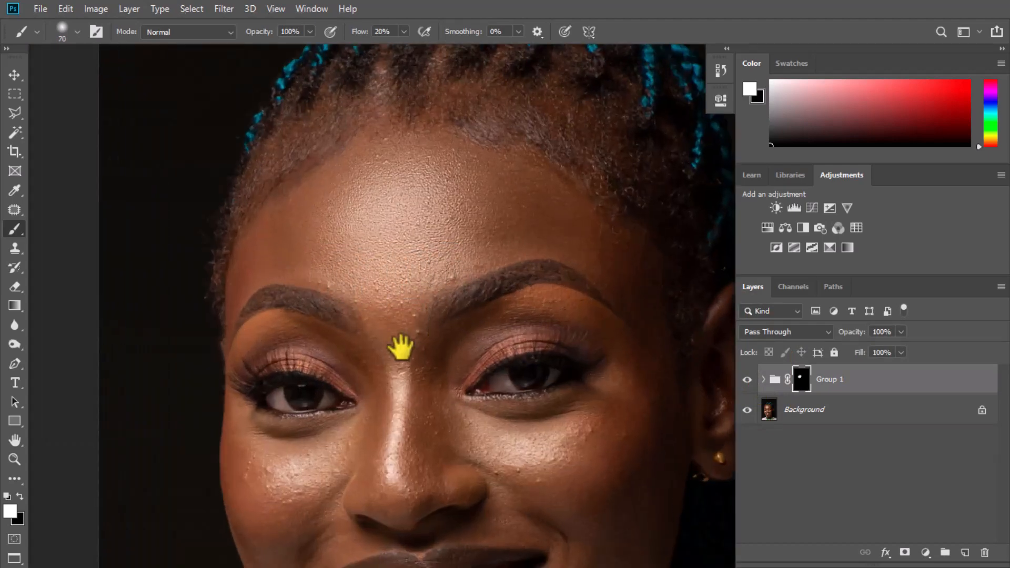
{"action": "left_click_drag", "start_coordinate": [402, 345], "coordinate": [383, 203]}
{"action": "mouse_move", "coordinate": [256, 313]}
{"action": "left_mouse_down"}
{"action": "mouse_move", "coordinate": [234, 323]}
{"action": "mouse_move", "coordinate": [298, 328]}
{"action": "mouse_move", "coordinate": [227, 318]}
{"action": "mouse_move", "coordinate": [232, 341]}
{"action": "mouse_move", "coordinate": [263, 356]}
{"action": "mouse_move", "coordinate": [299, 337]}
{"action": "mouse_move", "coordinate": [246, 337]}
{"action": "mouse_move", "coordinate": [237, 314]}
{"action": "mouse_move", "coordinate": [234, 324]}
{"action": "mouse_move", "coordinate": [243, 315]}
{"action": "mouse_move", "coordinate": [273, 350]}
{"action": "mouse_move", "coordinate": [317, 317]}
{"action": "mouse_move", "coordinate": [272, 329]}
{"action": "mouse_move", "coordinate": [225, 311]}
{"action": "mouse_move", "coordinate": [246, 354]}
{"action": "left_mouse_up"}
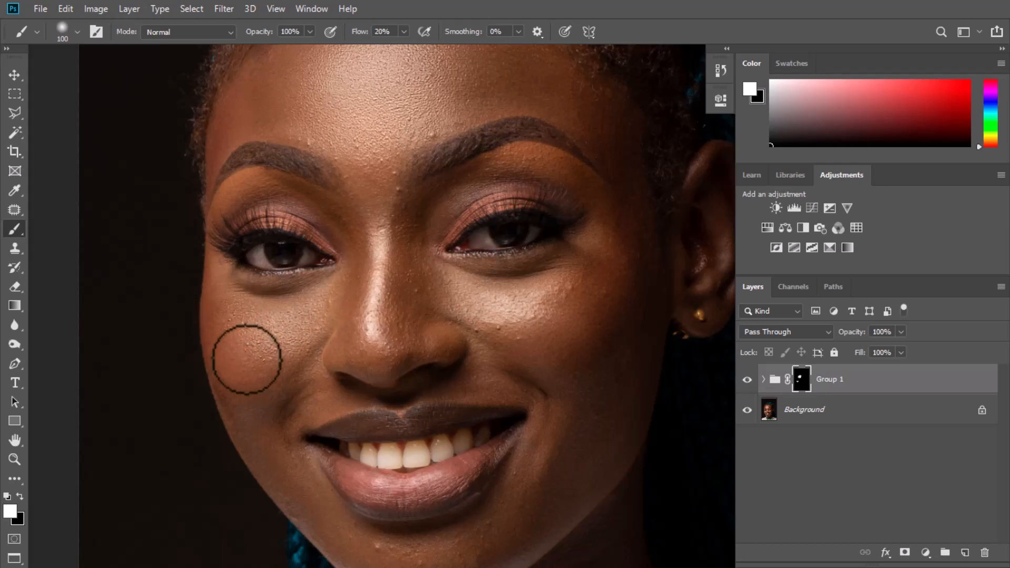
{"action": "mouse_move", "coordinate": [486, 295]}
{"action": "left_mouse_down"}
{"action": "mouse_move", "coordinate": [465, 305]}
{"action": "mouse_move", "coordinate": [522, 332]}
{"action": "mouse_move", "coordinate": [482, 303]}
{"action": "mouse_move", "coordinate": [532, 308]}
{"action": "mouse_move", "coordinate": [567, 297]}
{"action": "mouse_move", "coordinate": [566, 288]}
{"action": "mouse_move", "coordinate": [574, 300]}
{"action": "mouse_move", "coordinate": [554, 309]}
{"action": "mouse_move", "coordinate": [513, 305]}
{"action": "mouse_move", "coordinate": [592, 301]}
{"action": "mouse_move", "coordinate": [602, 327]}
{"action": "mouse_move", "coordinate": [496, 301]}
{"action": "mouse_move", "coordinate": [558, 293]}
{"action": "left_mouse_up"}
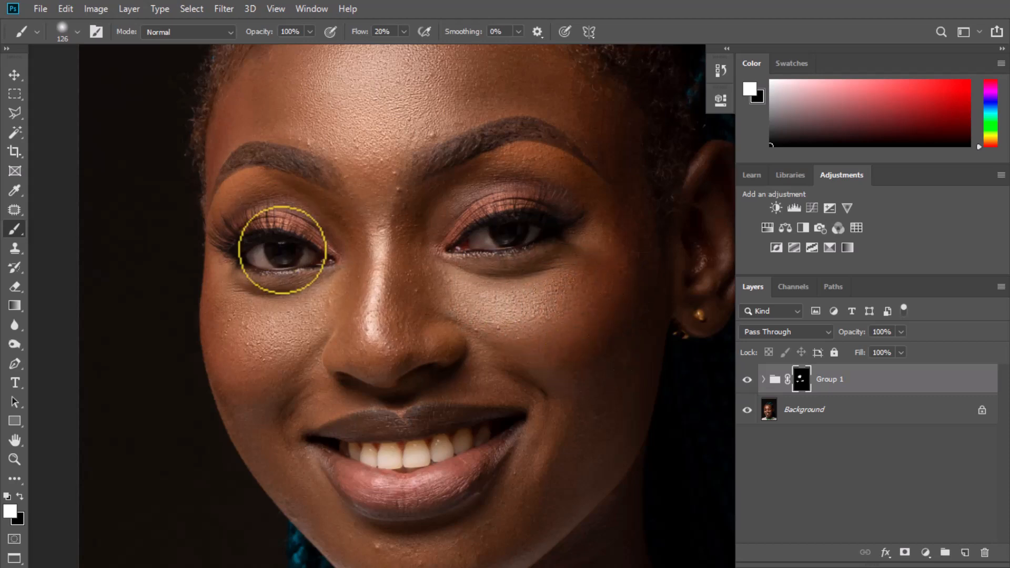
{"action": "mouse_move", "coordinate": [244, 311]}
{"action": "left_mouse_down"}
{"action": "mouse_move", "coordinate": [241, 342]}
{"action": "mouse_move", "coordinate": [266, 338]}
{"action": "mouse_move", "coordinate": [243, 338]}
{"action": "left_mouse_up"}
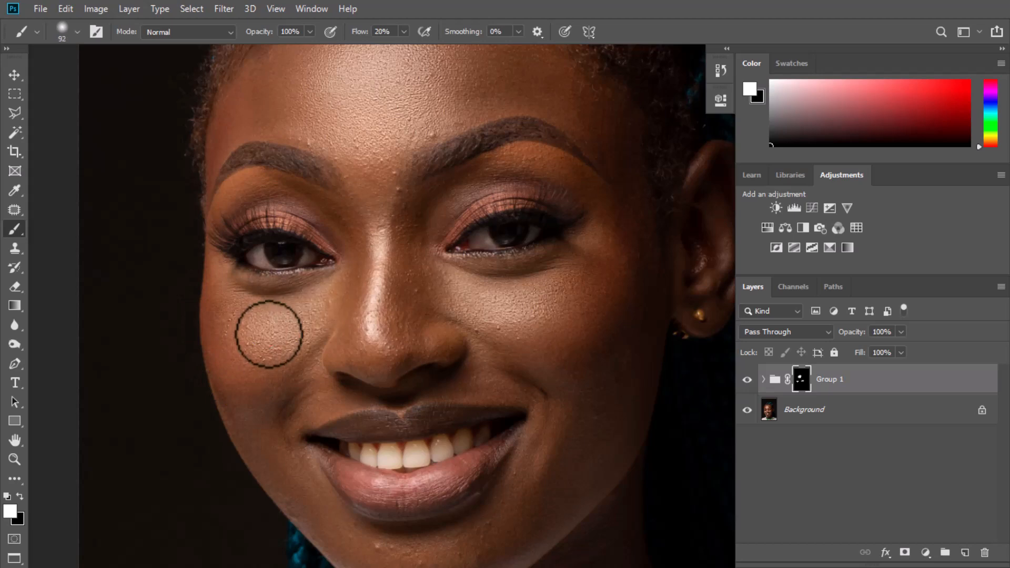
Paint white over the blemished skin of the lower face and chin on Group 1's mask with the 92 px brush
{"action": "left_click_drag", "start_coordinate": [405, 292], "coordinate": [403, 335]}
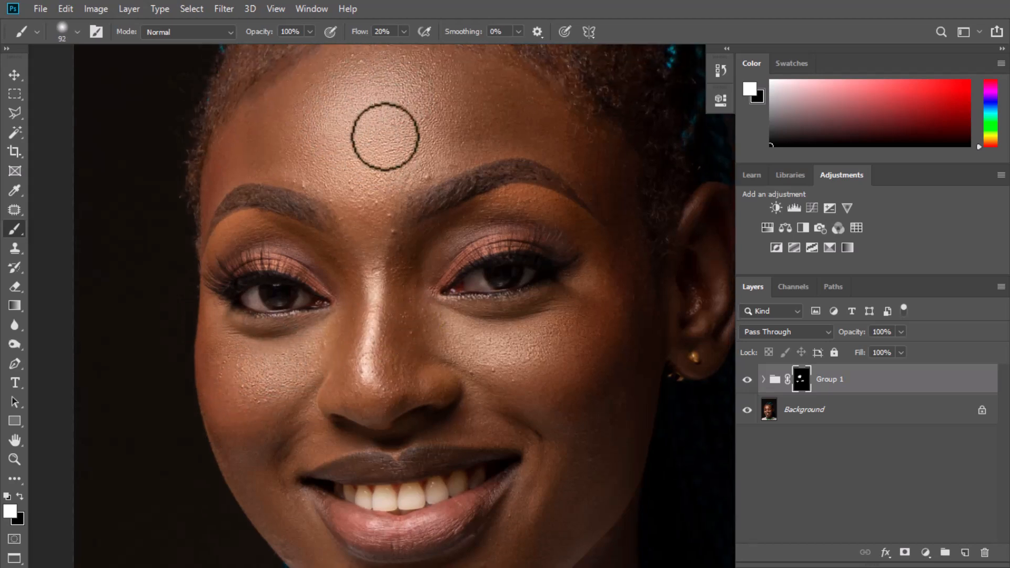
{"action": "left_click_drag", "start_coordinate": [363, 388], "coordinate": [363, 256]}
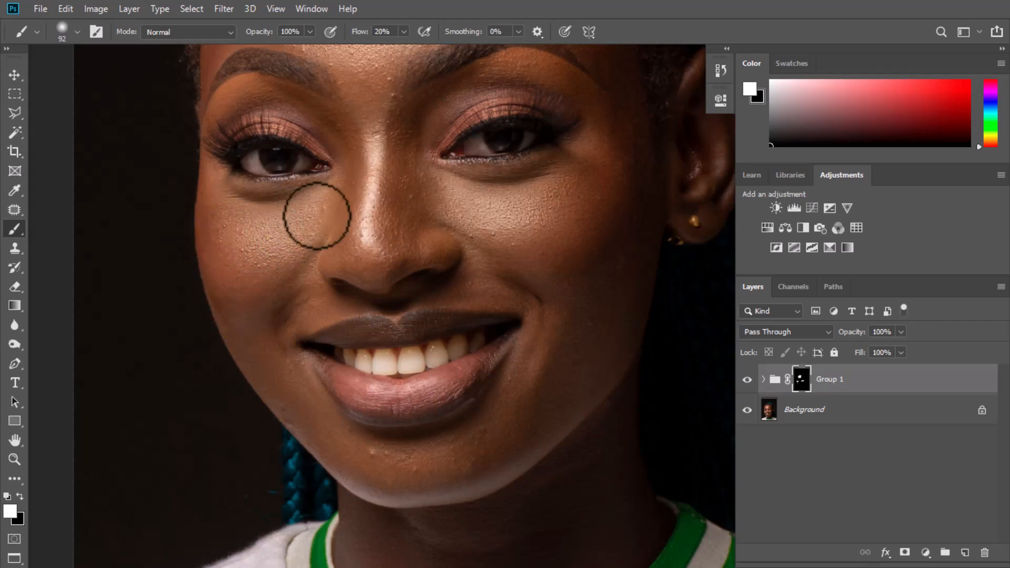
{"action": "scroll", "coordinate": [294, 271], "scroll_direction": "down", "scroll_amount": 2}
{"action": "left_click_drag", "start_coordinate": [288, 305], "coordinate": [281, 293]}
{"action": "scroll", "coordinate": [304, 342], "scroll_direction": "up", "scroll_amount": 3}
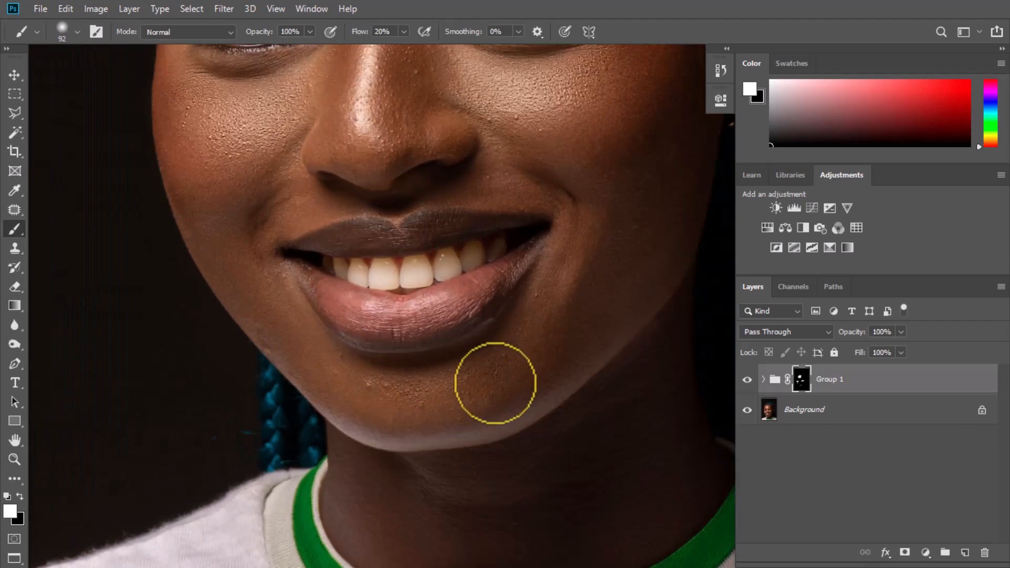
{"action": "scroll", "coordinate": [247, 260], "scroll_direction": "down", "scroll_amount": 2}
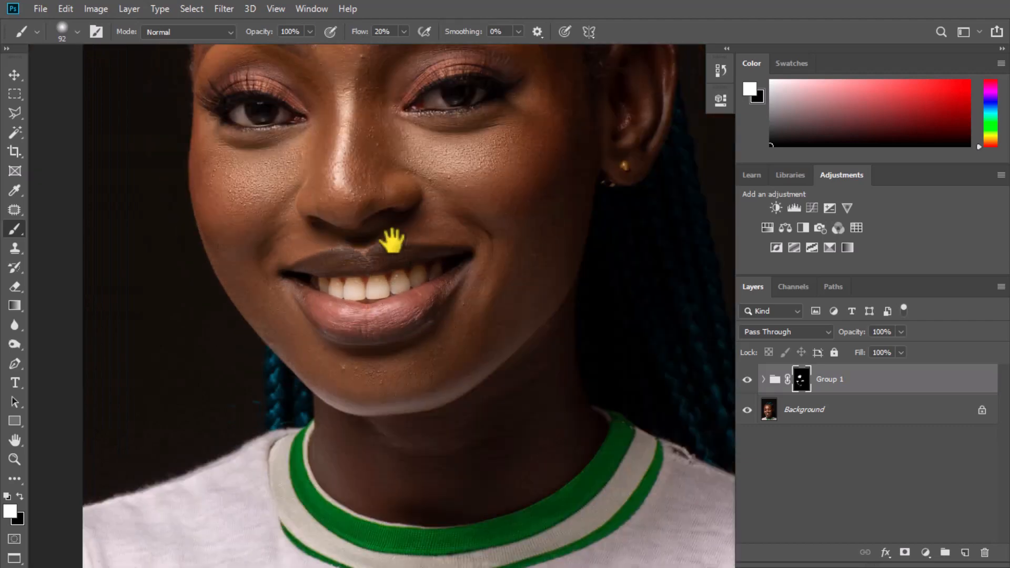
Enlarge the brush to about 160 to 169 px and paint white over the outer cheek beside the ear on Group 1's mask
{"action": "left_click_drag", "start_coordinate": [387, 236], "coordinate": [416, 325]}
{"action": "scroll", "coordinate": [415, 326], "scroll_direction": "up", "scroll_amount": 1}
{"action": "right_click", "coordinate": [406, 312], "text": "alt"}
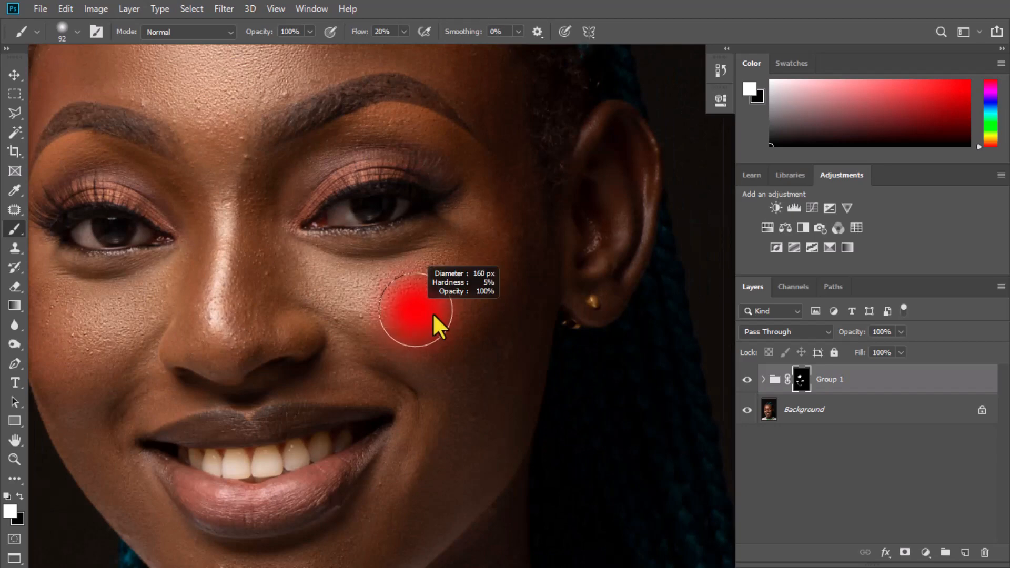
{"action": "mouse_move", "coordinate": [435, 247]}
{"action": "left_mouse_down"}
{"action": "mouse_move", "coordinate": [466, 397]}
{"action": "mouse_move", "coordinate": [510, 309]}
{"action": "mouse_move", "coordinate": [507, 225]}
{"action": "mouse_move", "coordinate": [410, 282]}
{"action": "mouse_move", "coordinate": [480, 280]}
{"action": "left_mouse_up"}
{"action": "scroll", "coordinate": [476, 276], "scroll_direction": "down", "scroll_amount": 3}
{"action": "mouse_move", "coordinate": [302, 173]}
{"action": "left_mouse_down"}
{"action": "mouse_move", "coordinate": [336, 244]}
{"action": "mouse_move", "coordinate": [309, 124]}
{"action": "mouse_move", "coordinate": [349, 113]}
{"action": "mouse_move", "coordinate": [421, 122]}
{"action": "mouse_move", "coordinate": [381, 222]}
{"action": "left_mouse_up"}
{"action": "scroll", "coordinate": [334, 226], "scroll_direction": "up", "scroll_amount": 2}
{"action": "scroll", "coordinate": [429, 255], "scroll_direction": "down", "scroll_amount": 4}
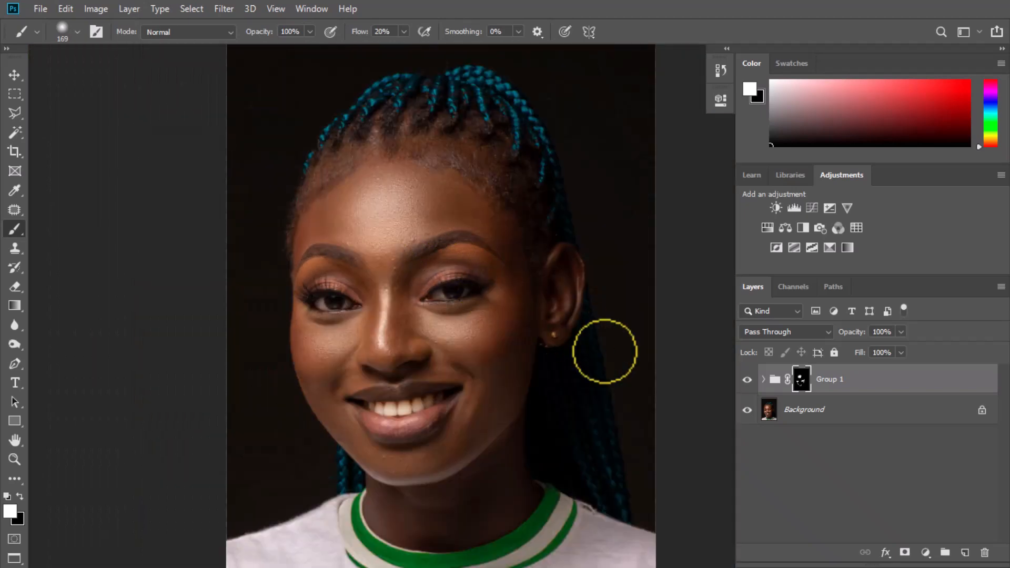
Toggle Group 1's visibility in the wide and closer views to compare the face with and without the retouch
{"action": "left_click", "coordinate": [746, 379]}
{"action": "left_click", "coordinate": [747, 379]}
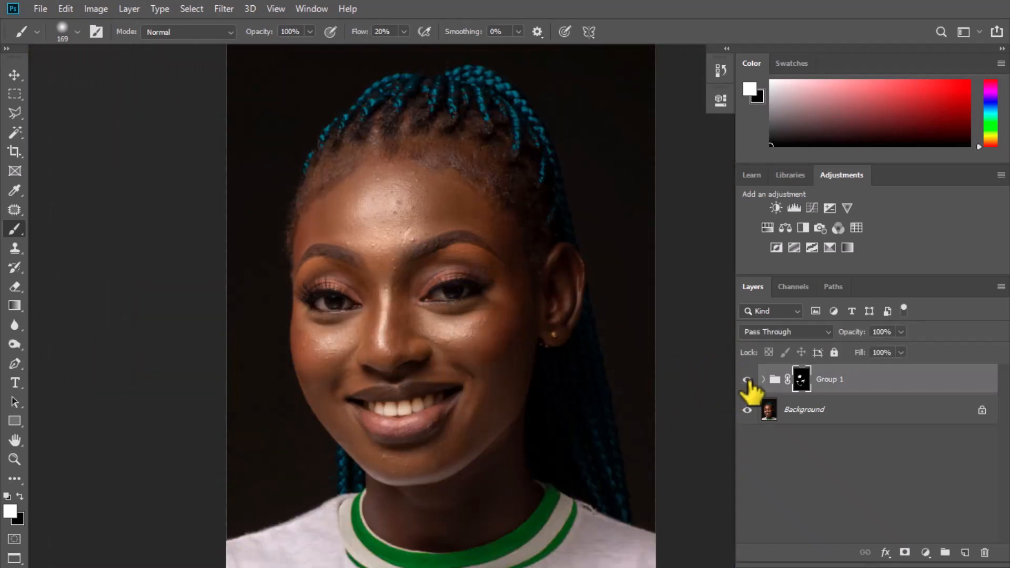
{"action": "scroll", "coordinate": [536, 320], "scroll_direction": "up", "scroll_amount": 1}
{"action": "left_click_drag", "start_coordinate": [497, 336], "coordinate": [509, 337]}
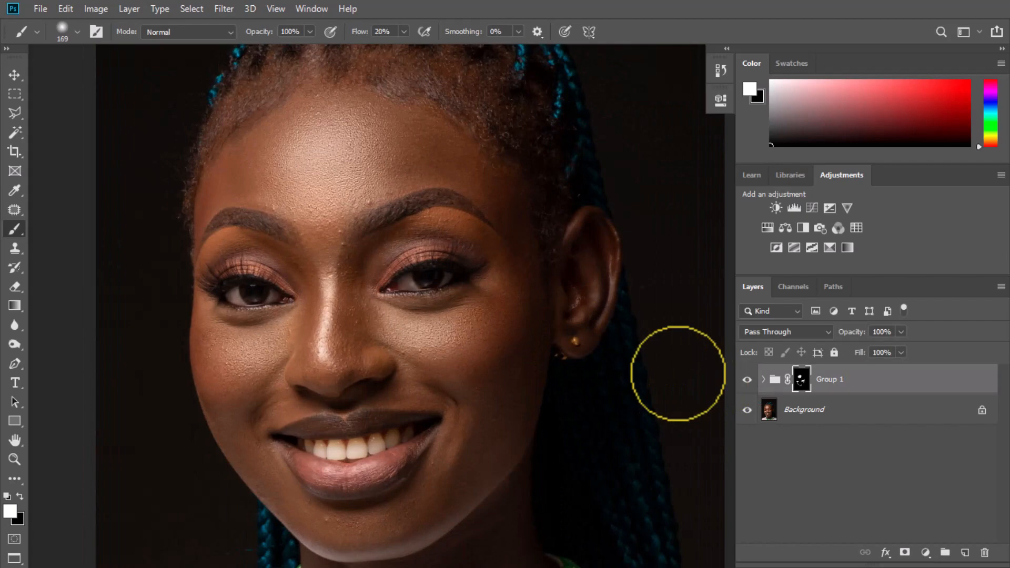
{"action": "left_click", "coordinate": [746, 379]}
{"action": "left_click", "coordinate": [747, 379]}
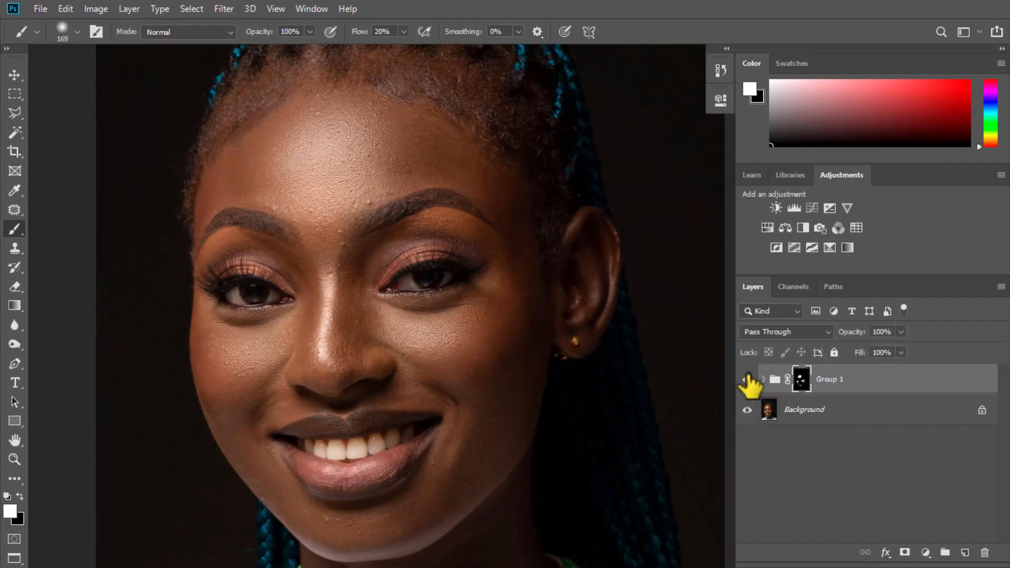
{"action": "left_click", "coordinate": [747, 378]}
{"action": "left_click", "coordinate": [747, 378]}
Inspect the masked skin from close-up to the full portrait, switching Group 1 off and on for comparison
{"action": "scroll", "coordinate": [362, 167], "scroll_direction": "up", "scroll_amount": 1}
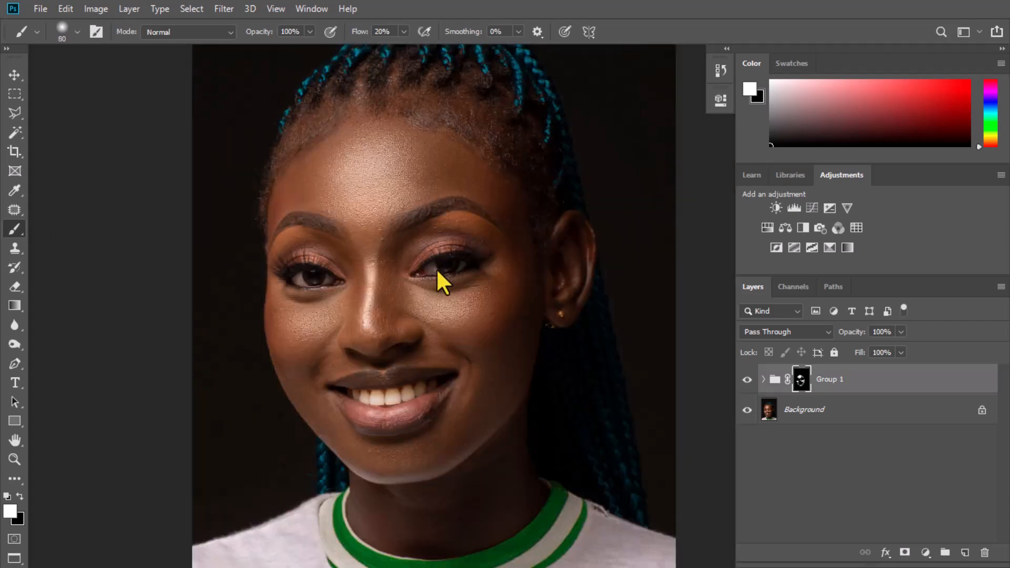
{"action": "scroll", "coordinate": [432, 272], "scroll_direction": "up", "scroll_amount": 4}
{"action": "scroll", "coordinate": [453, 257], "scroll_direction": "down", "scroll_amount": 7}
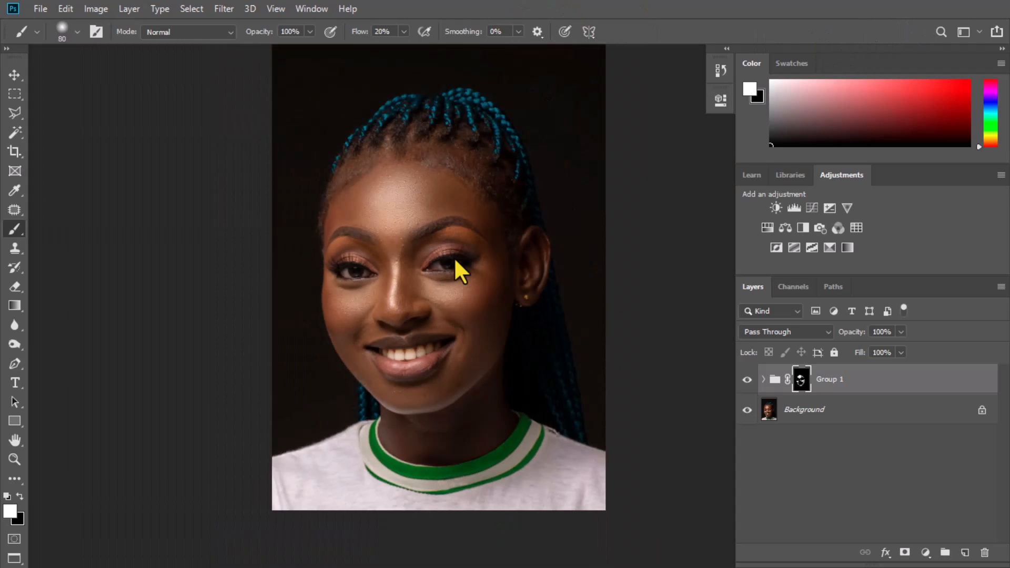
{"action": "scroll", "coordinate": [453, 257], "scroll_direction": "up", "scroll_amount": 1}
{"action": "scroll", "coordinate": [507, 309], "scroll_direction": "up", "scroll_amount": 2}
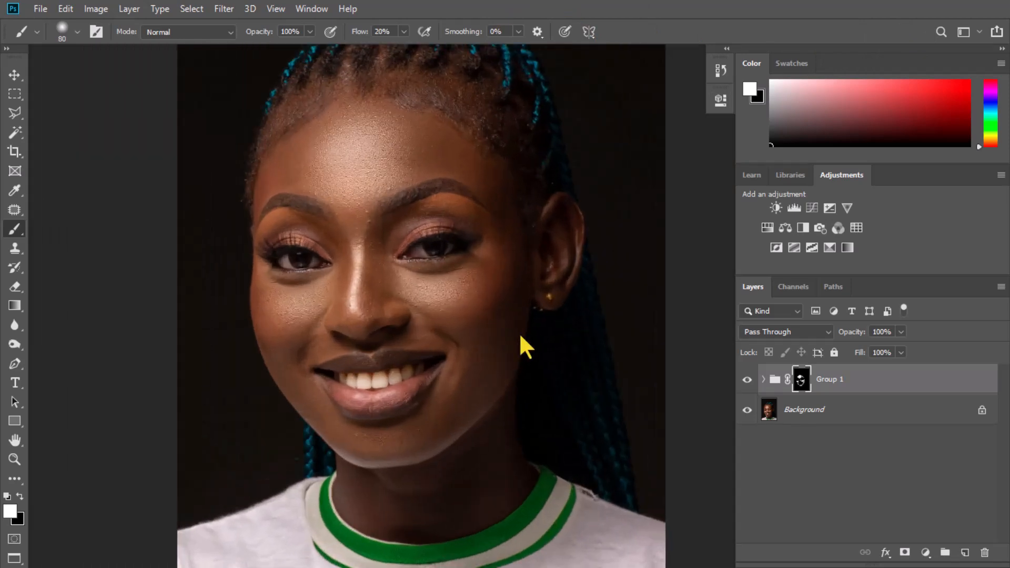
{"action": "left_click", "coordinate": [748, 379]}
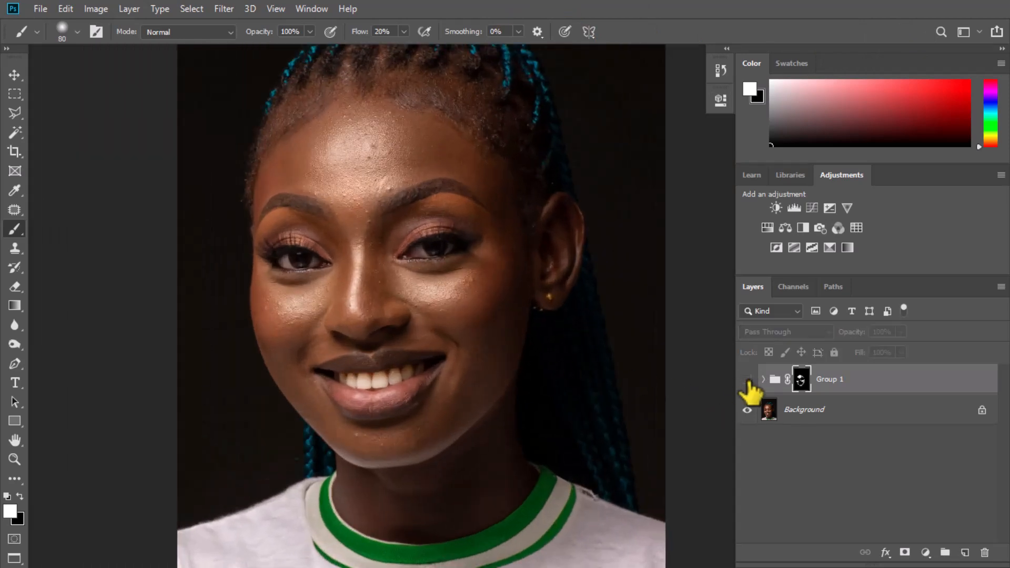
{"action": "left_click", "coordinate": [747, 379]}
{"action": "scroll", "coordinate": [514, 322], "scroll_direction": "up", "scroll_amount": 1}
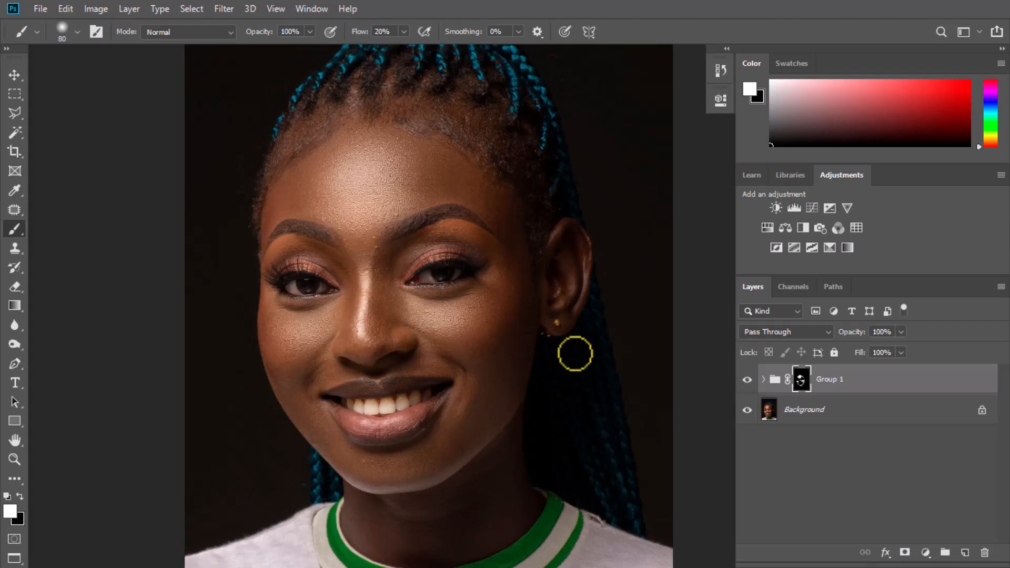
{"action": "left_click", "coordinate": [747, 379]}
{"action": "left_click", "coordinate": [748, 379]}
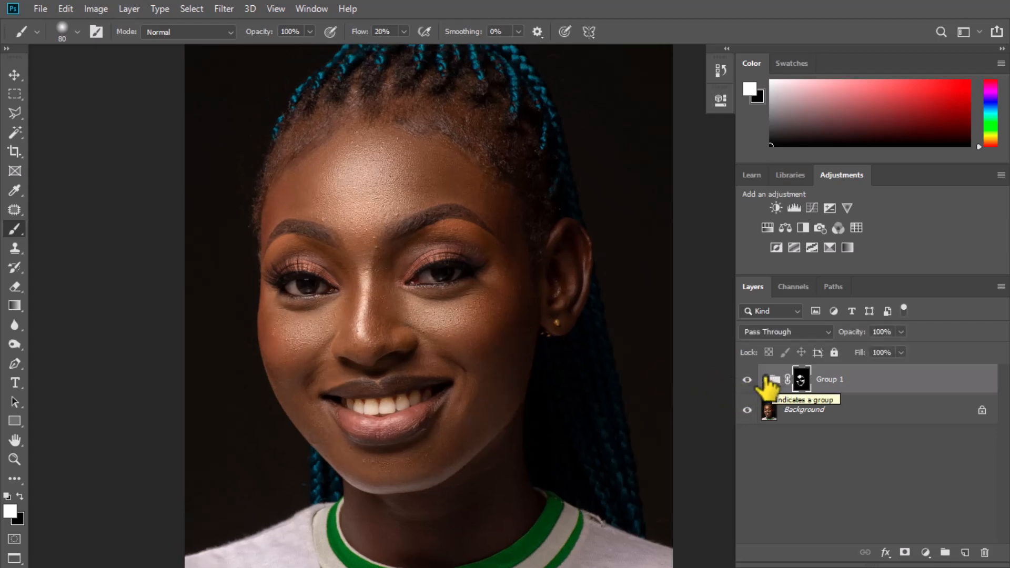
Expand Group 1, edit the New Texture layer's Add Noise smart filter and lower its noise amount slightly
{"action": "left_click", "coordinate": [763, 379]}
{"action": "scroll", "coordinate": [828, 428], "scroll_direction": "down", "scroll_amount": 1}
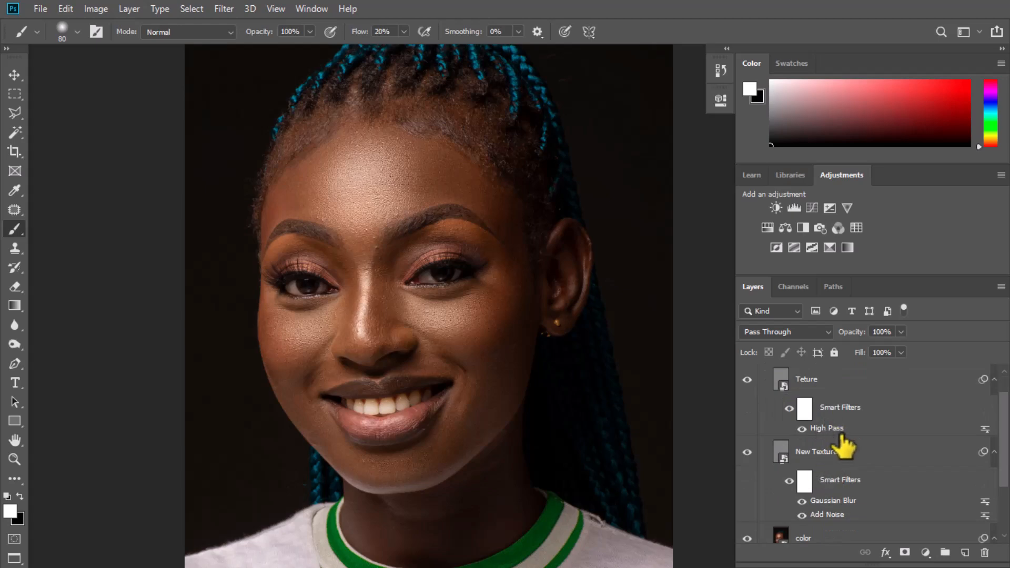
{"action": "scroll", "coordinate": [428, 169], "scroll_direction": "up", "scroll_amount": 5}
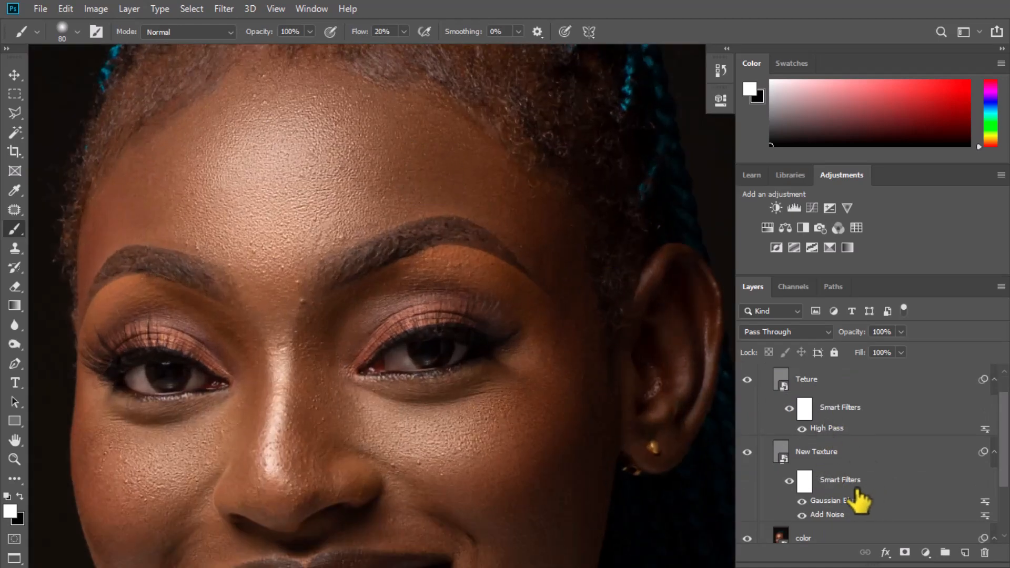
{"action": "double_click", "coordinate": [835, 515]}
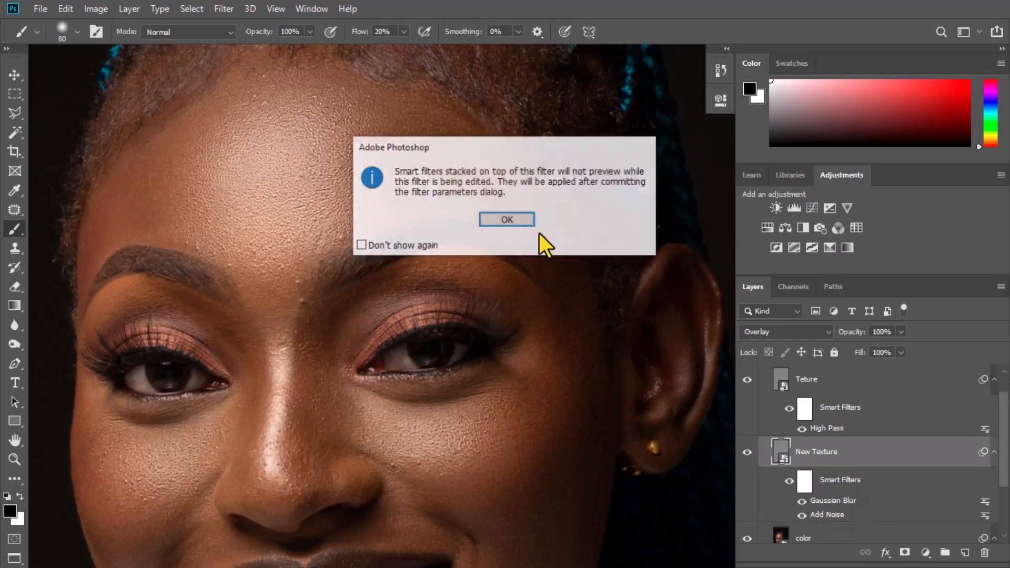
{"action": "left_click", "coordinate": [508, 220]}
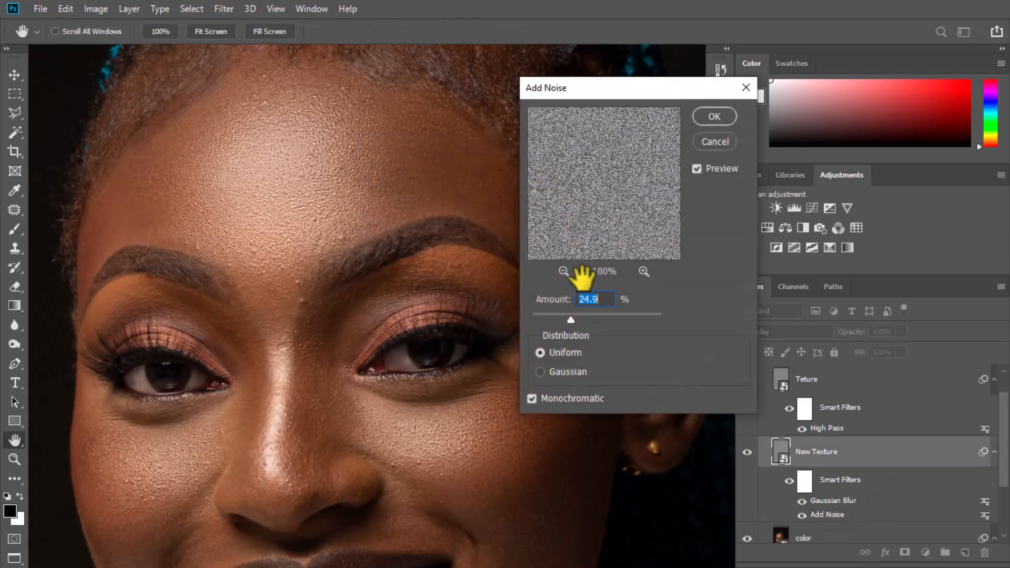
{"action": "left_click_drag", "start_coordinate": [571, 323], "coordinate": [591, 320]}
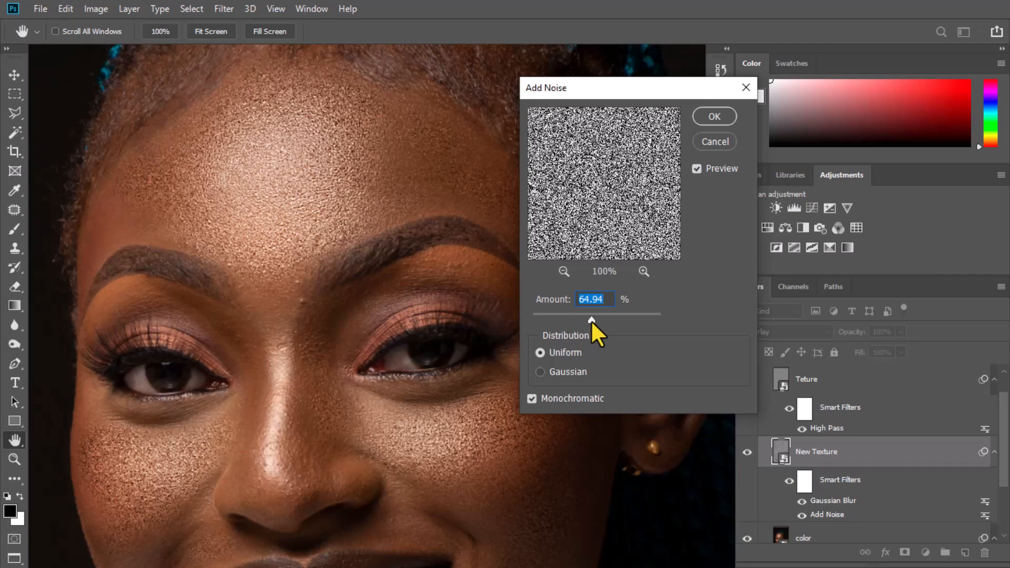
{"action": "left_click_drag", "start_coordinate": [578, 320], "coordinate": [559, 320]}
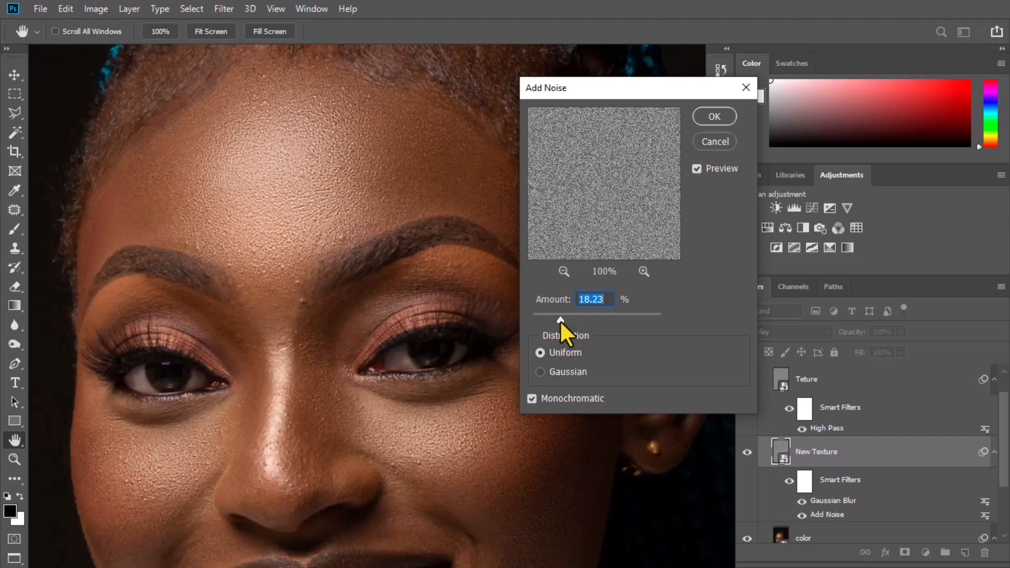
{"action": "left_click_drag", "start_coordinate": [560, 320], "coordinate": [563, 319]}
{"action": "left_click", "coordinate": [716, 118]}
{"action": "key", "text": "b"}
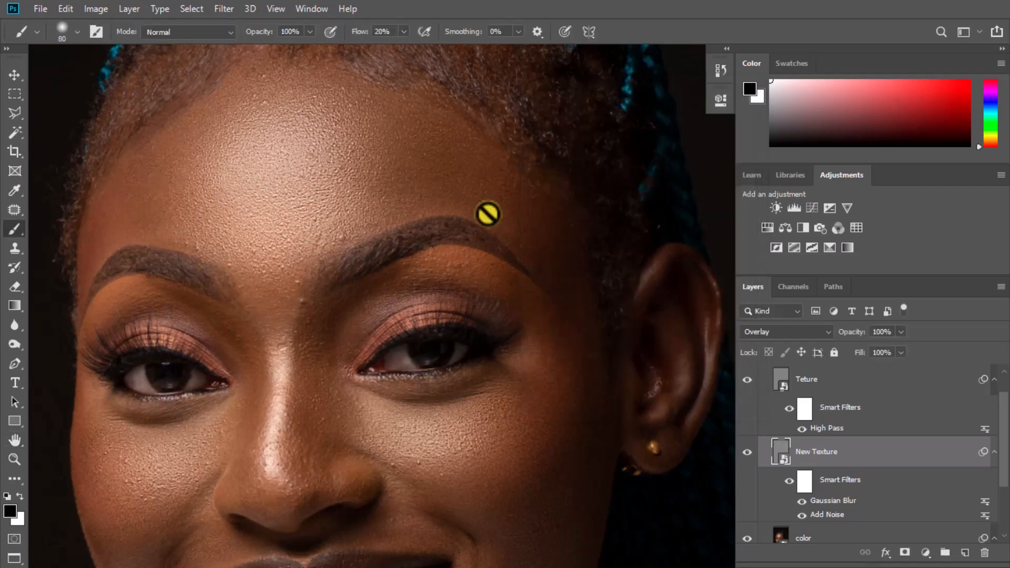
Check the adjusted skin texture on the whole portrait and up close, and collapse Group 1
{"action": "key", "text": "ctrl+0"}
{"action": "scroll", "coordinate": [468, 259], "scroll_direction": "up", "scroll_amount": 3}
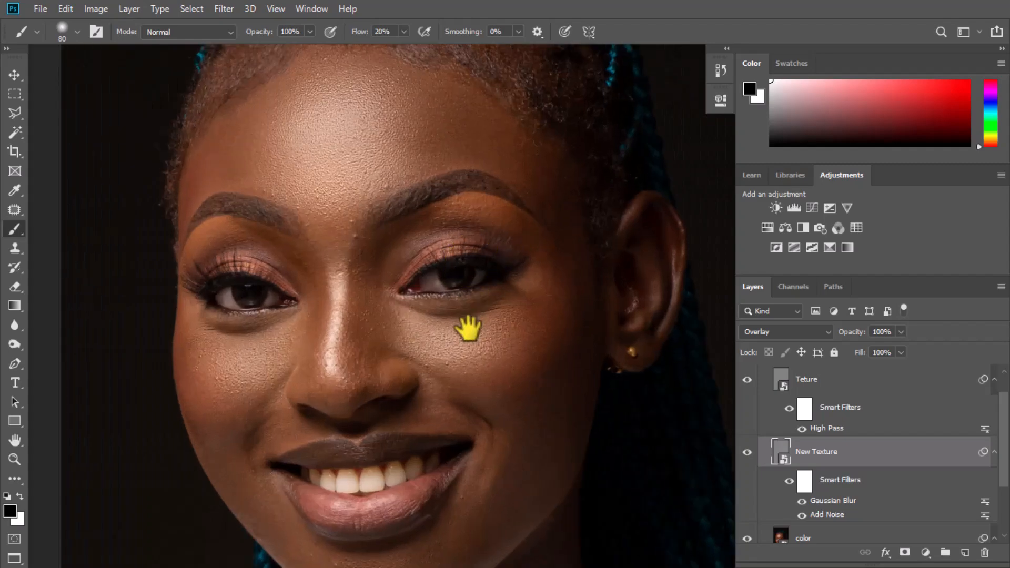
{"action": "left_click_drag", "start_coordinate": [468, 329], "coordinate": [451, 295]}
{"action": "scroll", "coordinate": [450, 314], "scroll_direction": "down", "scroll_amount": 2}
{"action": "scroll", "coordinate": [342, 193], "scroll_direction": "up", "scroll_amount": 3}
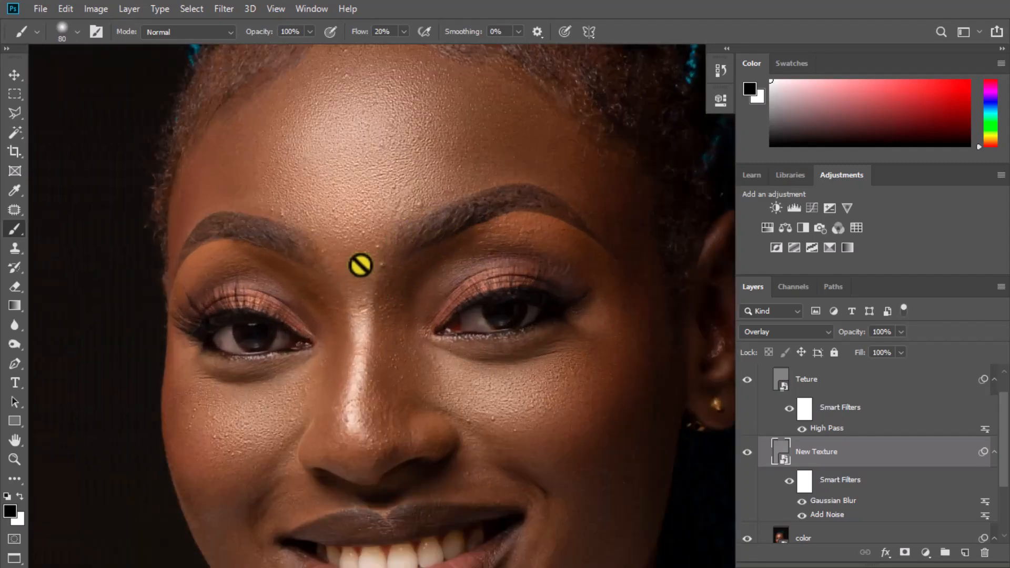
{"action": "scroll", "coordinate": [804, 444], "scroll_direction": "up", "scroll_amount": 1}
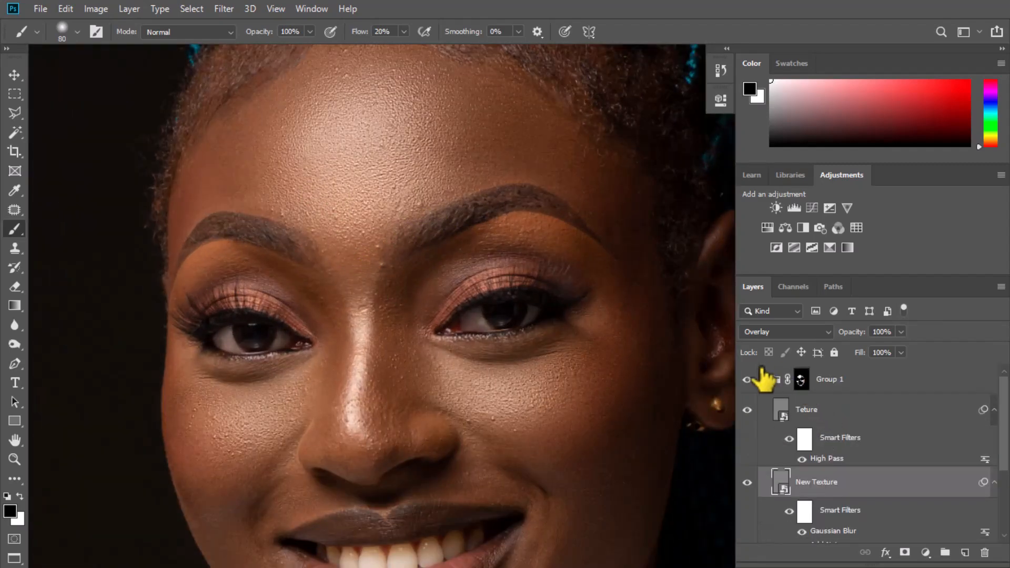
{"action": "left_click", "coordinate": [763, 379]}
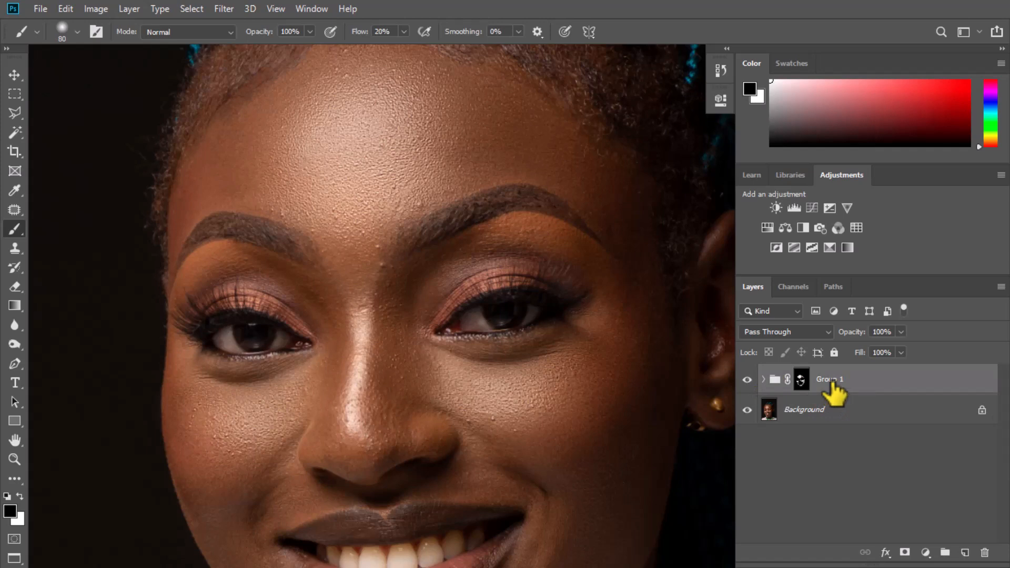
Stamp all visible layers into a new layer above Group 1 and heal the spots between the eyebrows with the Spot Healing Brush
{"action": "key", "text": "ctrl+shift+alt+n"}
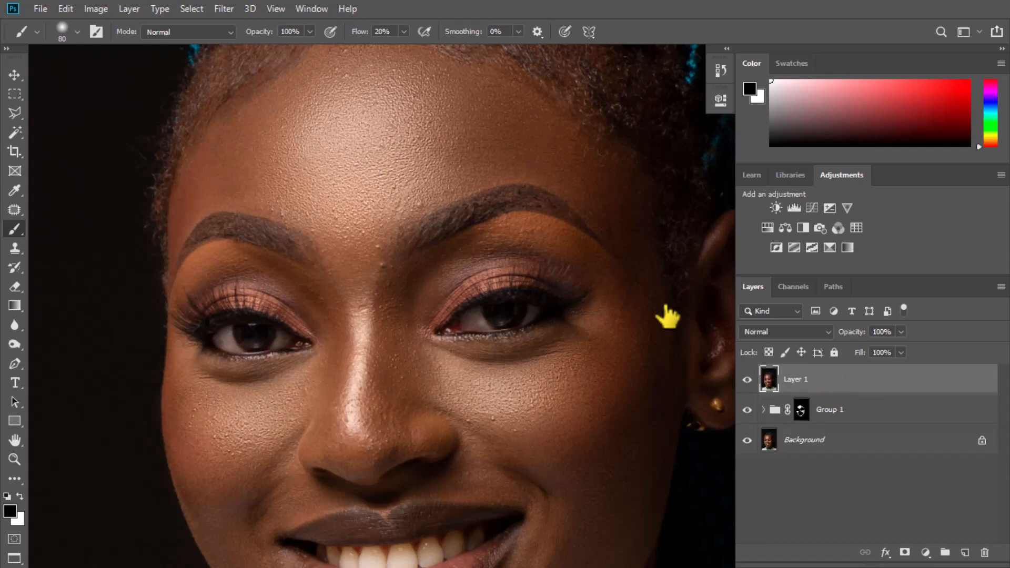
{"action": "left_click", "coordinate": [15, 210]}
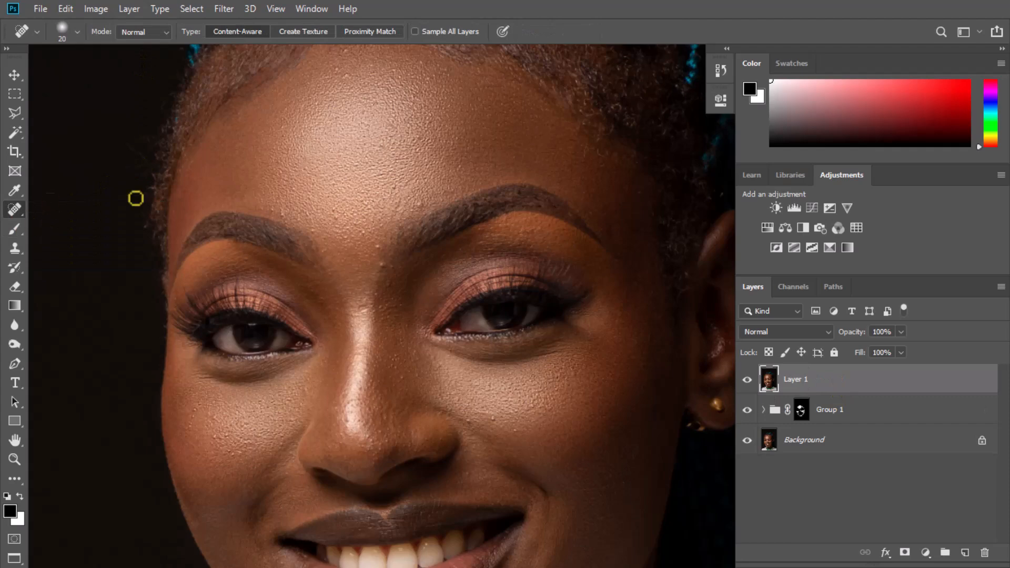
{"action": "scroll", "coordinate": [444, 203], "scroll_direction": "up", "scroll_amount": 2}
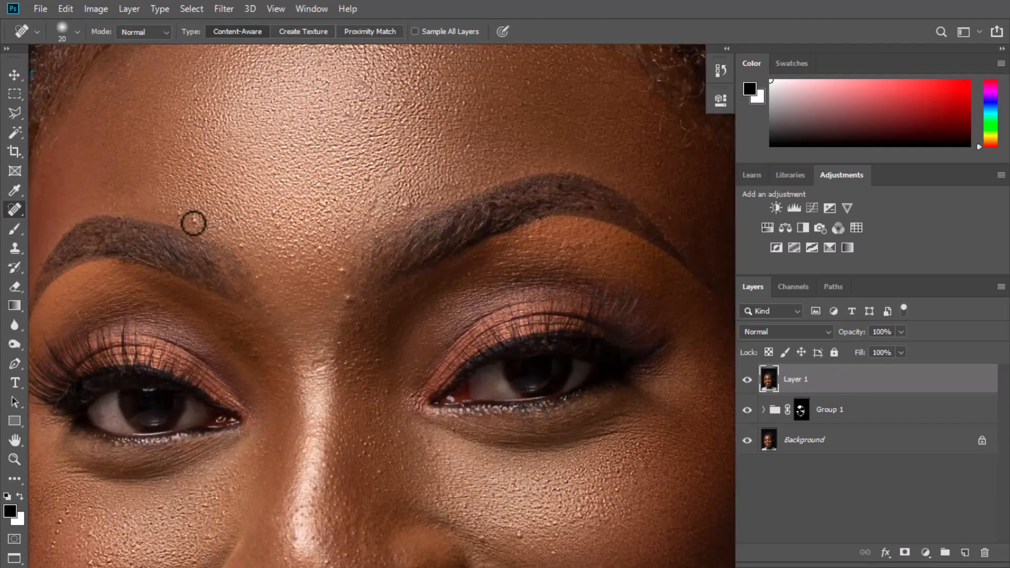
{"action": "left_click", "coordinate": [180, 214]}
{"action": "left_click", "coordinate": [289, 253]}
{"action": "left_click", "coordinate": [280, 231]}
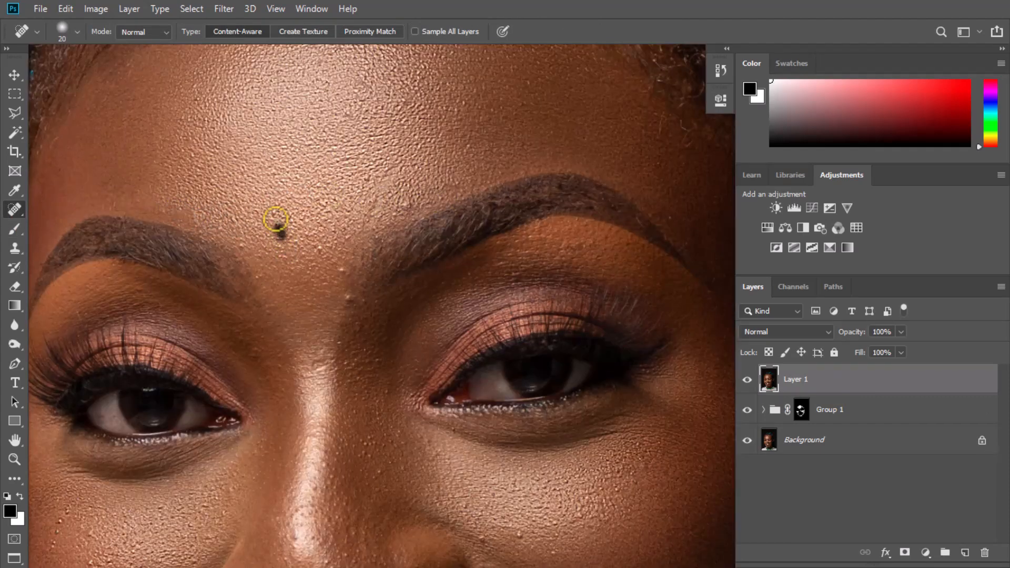
Heal the remaining bumps beside the inner eyebrow, on the lower forehead and at the bridge of the nose
{"action": "left_click", "coordinate": [336, 267]}
{"action": "left_click", "coordinate": [351, 299]}
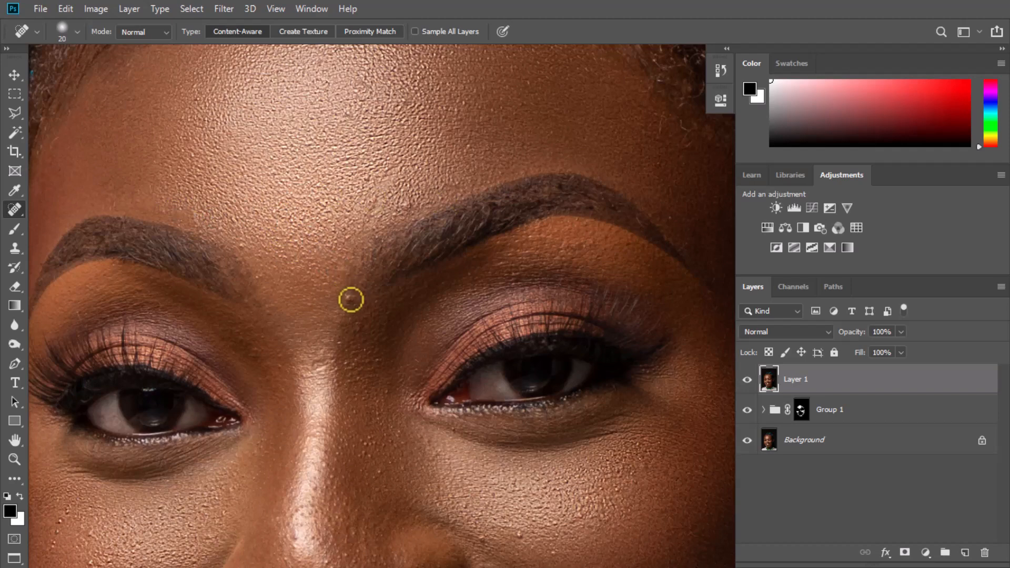
{"action": "left_click", "coordinate": [404, 204]}
{"action": "left_click", "coordinate": [368, 176]}
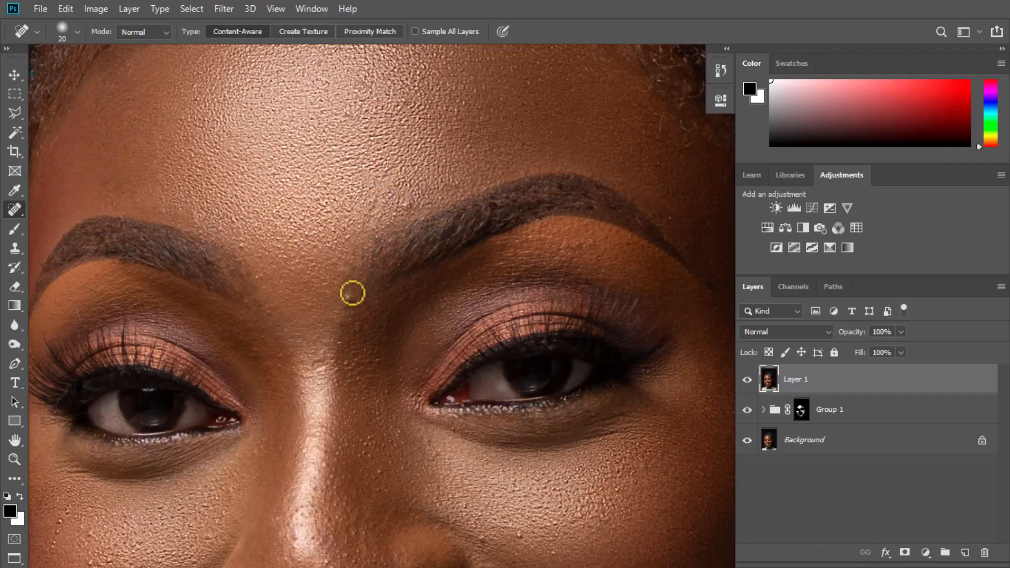
{"action": "left_click", "coordinate": [362, 303]}
{"action": "left_click", "coordinate": [358, 323]}
Spot-heal the small raised bump on the highlighted cheek under the eye, beside the nose
{"action": "scroll", "coordinate": [343, 215], "scroll_direction": "down", "scroll_amount": 2}
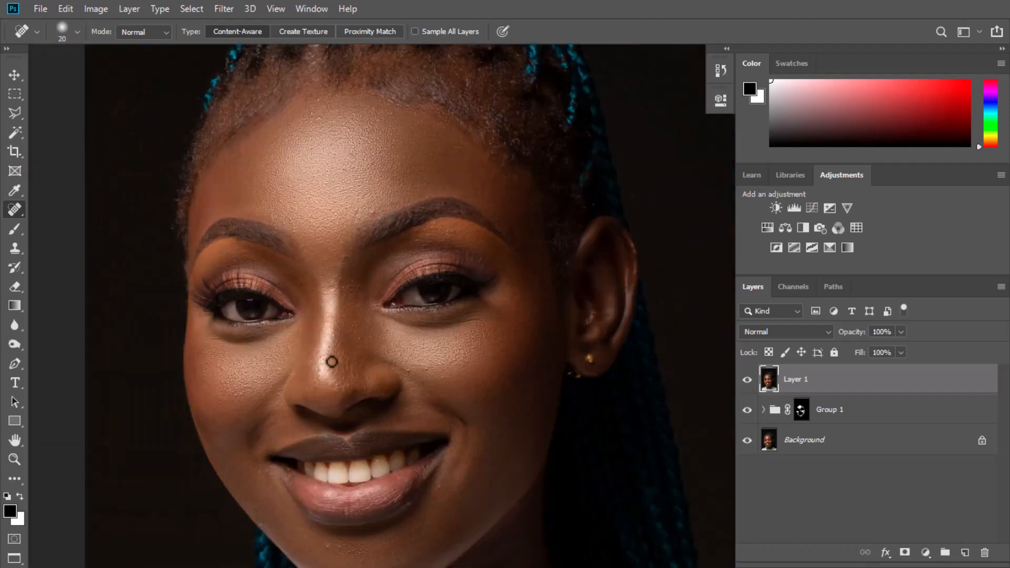
{"action": "scroll", "coordinate": [337, 311], "scroll_direction": "up", "scroll_amount": 1}
{"action": "left_click_drag", "start_coordinate": [295, 391], "coordinate": [304, 302]}
{"action": "scroll", "coordinate": [239, 330], "scroll_direction": "up", "scroll_amount": 2}
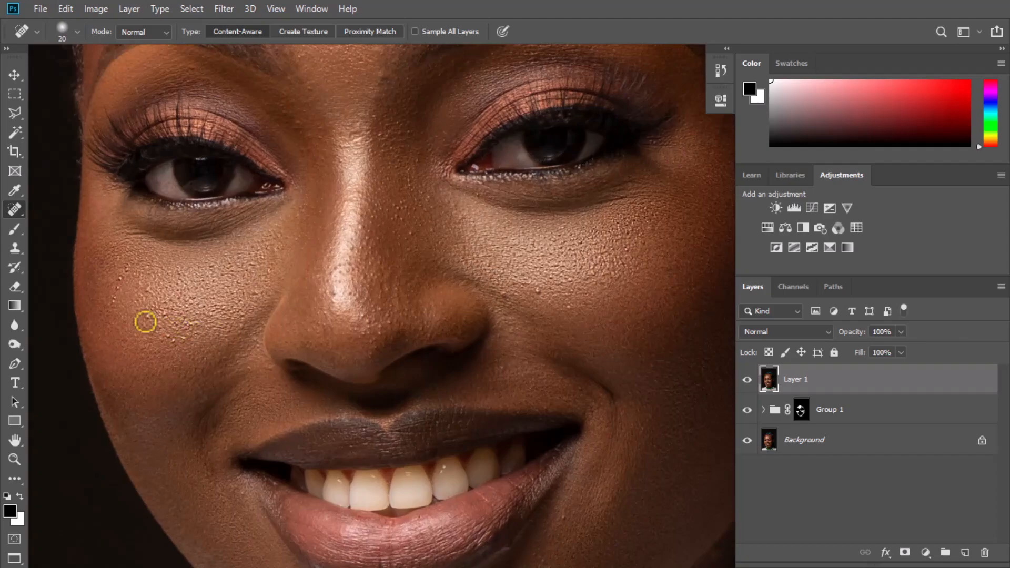
{"action": "left_click", "coordinate": [549, 284]}
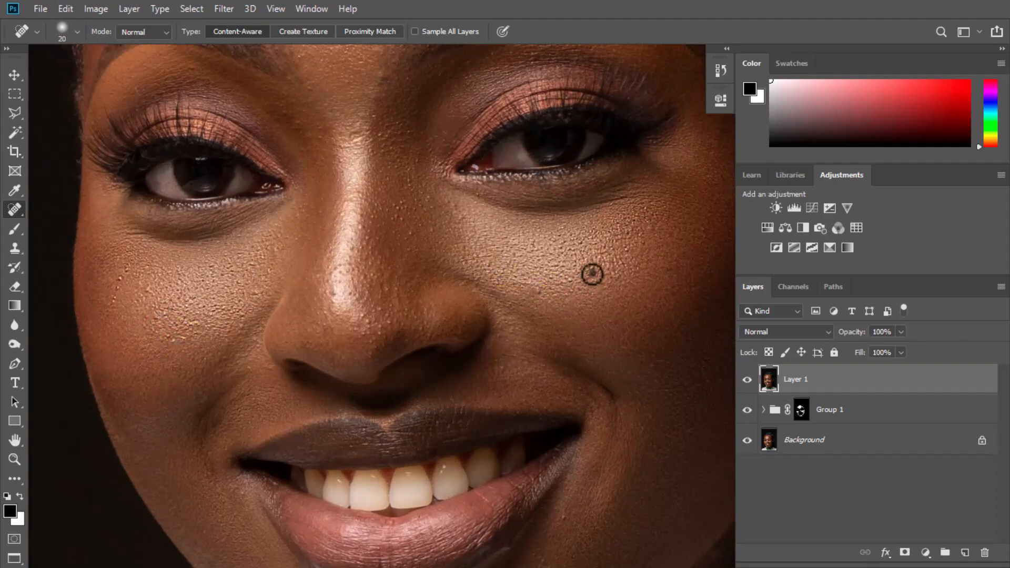
Combine the stamped Layer 1 and Group 1 into one new group above the Background
{"action": "scroll", "coordinate": [426, 277], "scroll_direction": "down", "scroll_amount": 3}
{"action": "scroll", "coordinate": [374, 432], "scroll_direction": "up", "scroll_amount": 2}
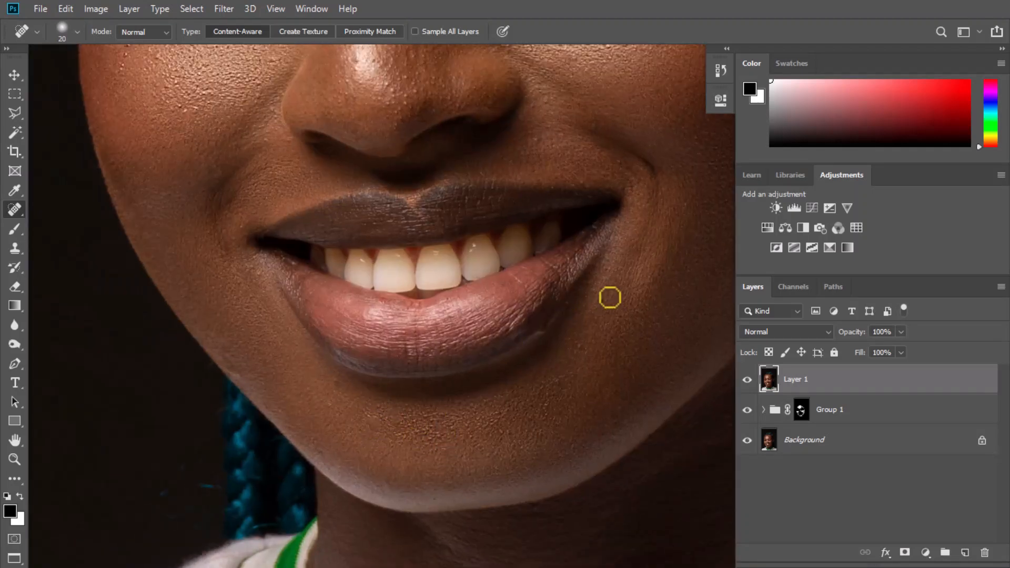
{"action": "scroll", "coordinate": [466, 427], "scroll_direction": "down", "scroll_amount": 3}
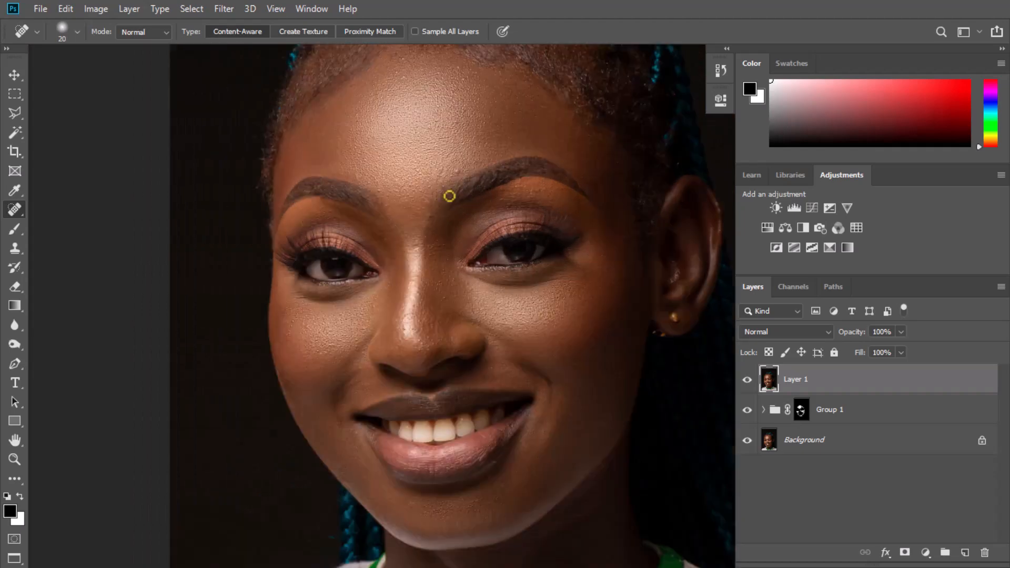
{"action": "scroll", "coordinate": [449, 196], "scroll_direction": "up", "scroll_amount": 3}
{"action": "scroll", "coordinate": [408, 293], "scroll_direction": "down", "scroll_amount": 5}
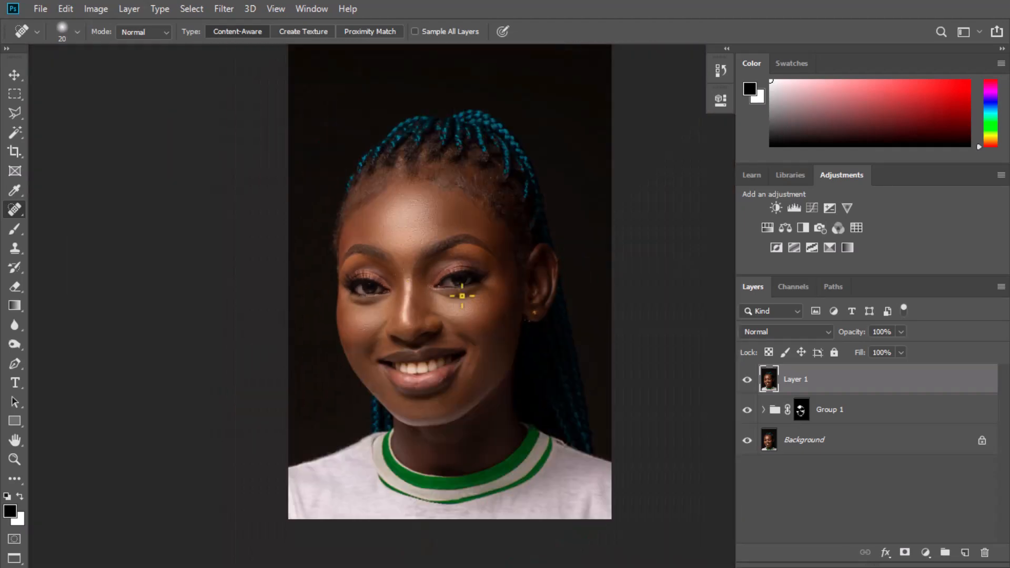
{"action": "scroll", "coordinate": [432, 263], "scroll_direction": "up", "scroll_amount": 2}
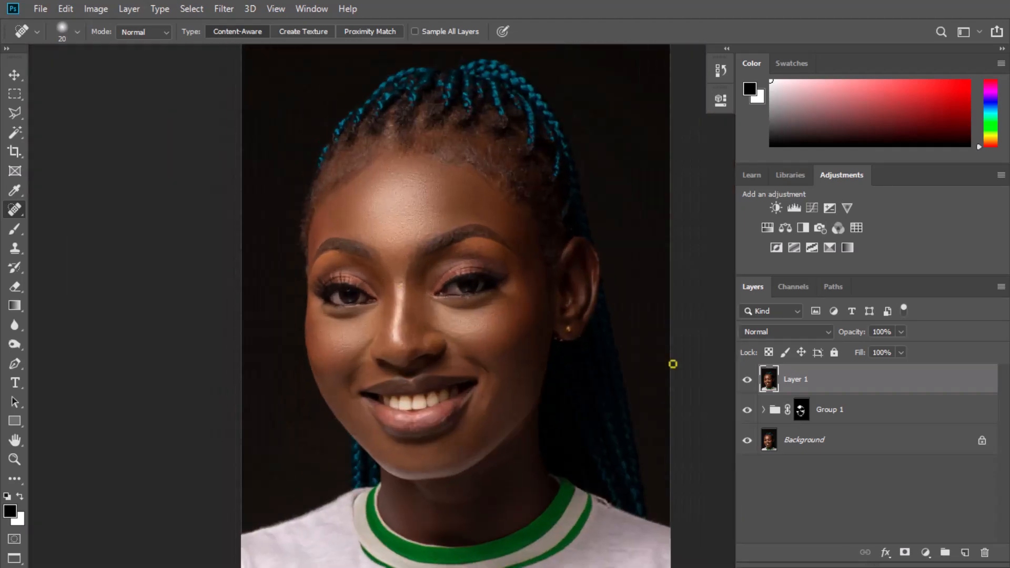
{"action": "left_click", "coordinate": [901, 418], "text": "shift"}
{"action": "left_click_drag", "start_coordinate": [913, 395], "coordinate": [944, 552]}
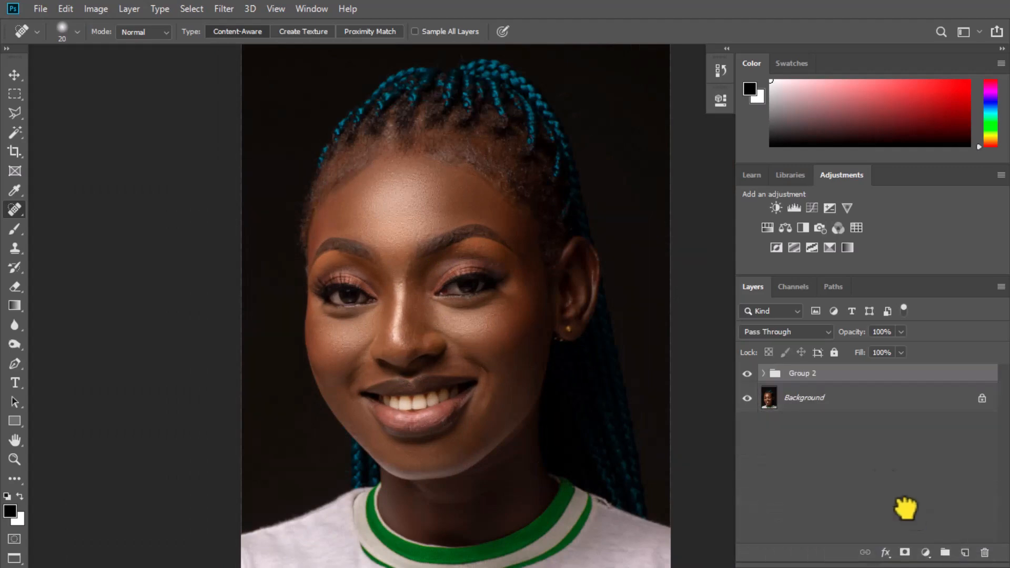
Toggle Group 2's visibility in the wide and closer views to compare the original portrait with the finished retouch
{"action": "left_click", "coordinate": [749, 373]}
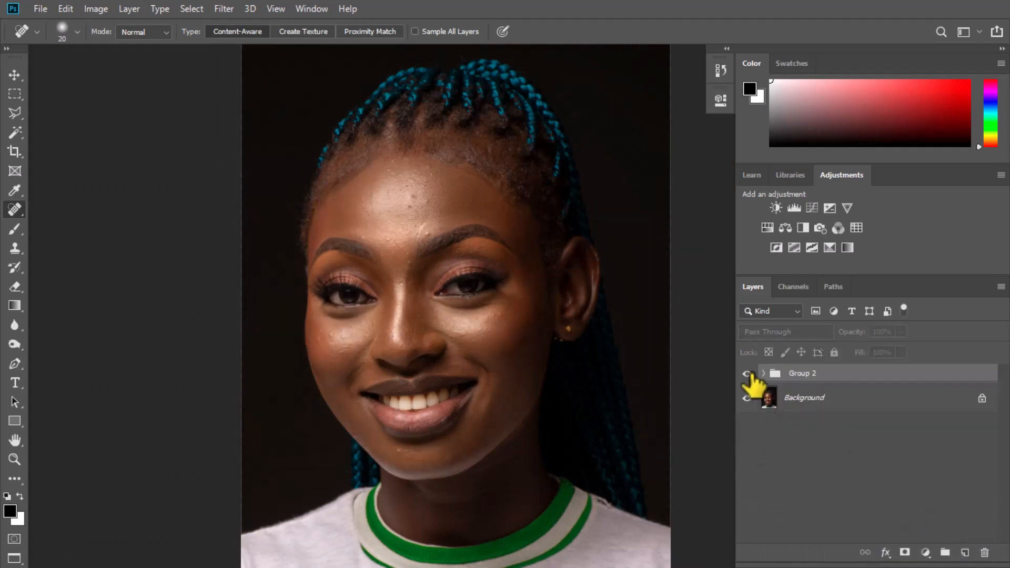
{"action": "left_click", "coordinate": [747, 374]}
{"action": "left_click", "coordinate": [747, 373]}
{"action": "left_click", "coordinate": [748, 374]}
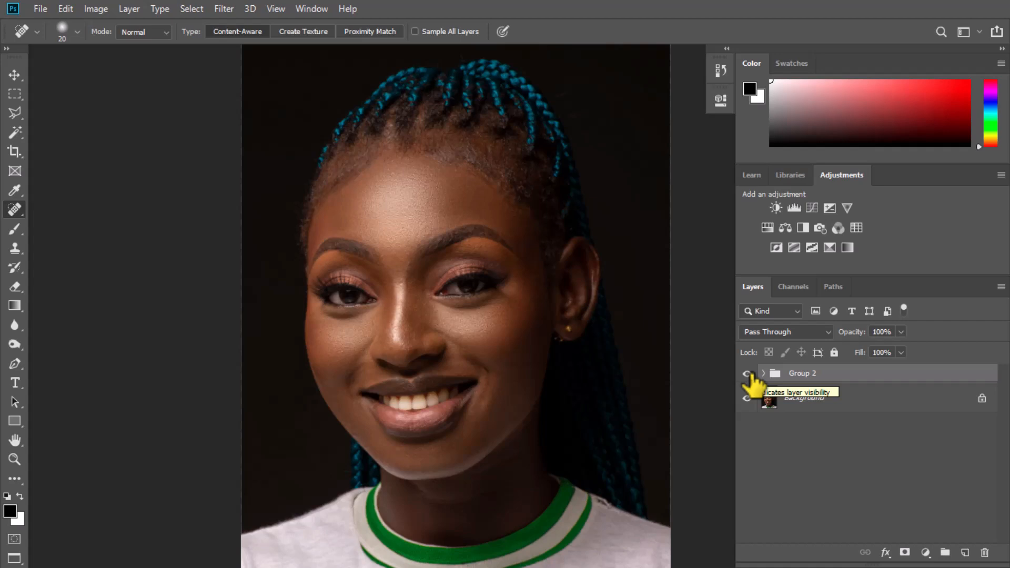
{"action": "left_click", "coordinate": [747, 374]}
{"action": "scroll", "coordinate": [556, 291], "scroll_direction": "up", "scroll_amount": 2, "text": "alt"}
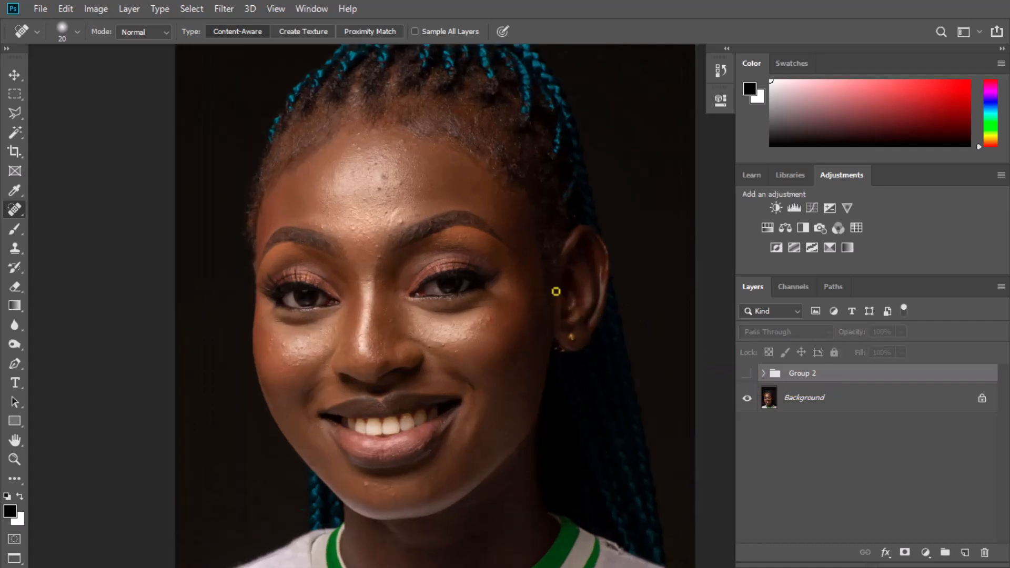
{"action": "scroll", "coordinate": [529, 326], "scroll_direction": "up", "scroll_amount": 1, "text": "alt"}
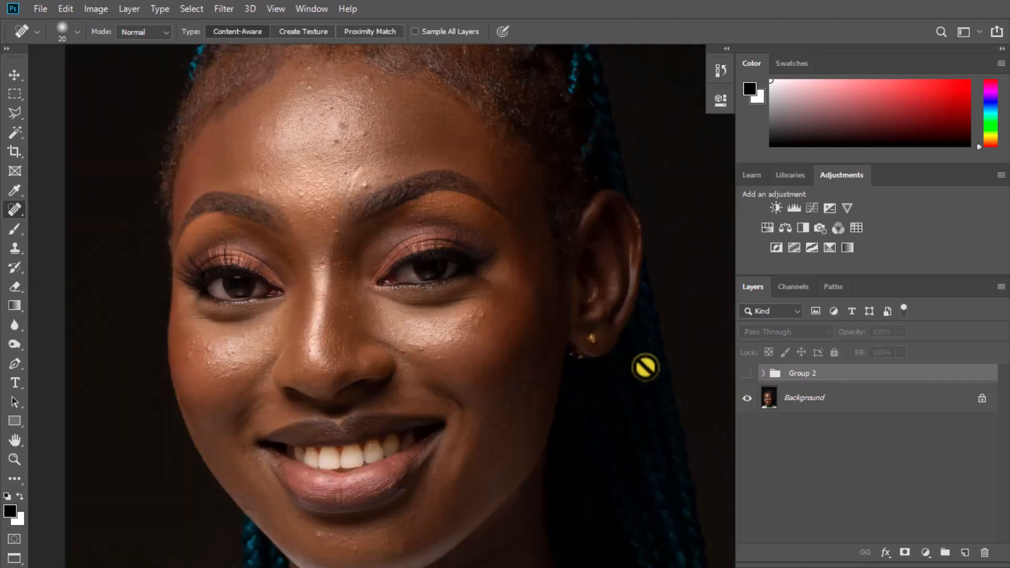
{"action": "left_click", "coordinate": [746, 373]}
{"action": "scroll", "coordinate": [341, 234], "scroll_direction": "down", "scroll_amount": 2, "text": "alt"}
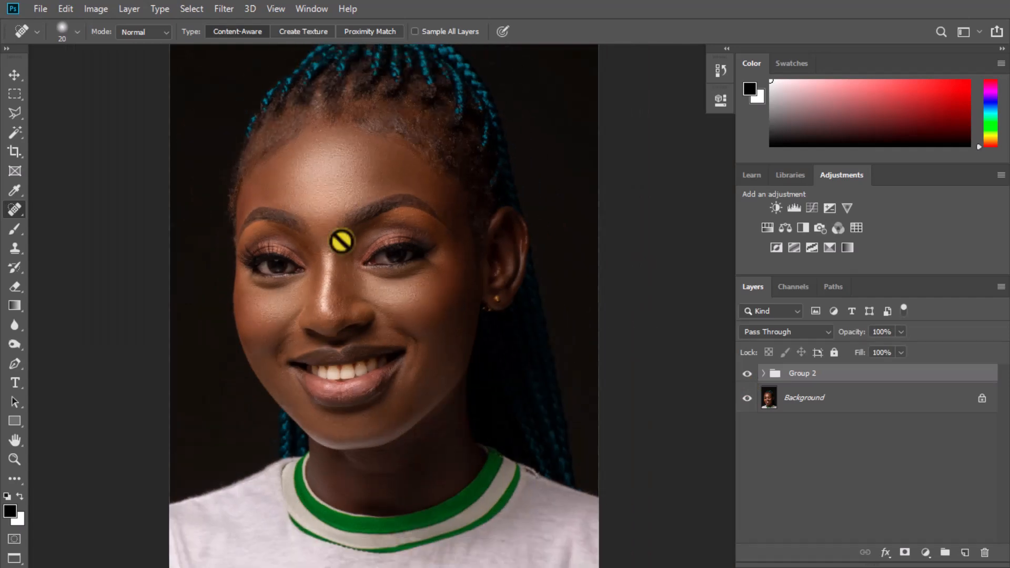
{"action": "scroll", "coordinate": [354, 245], "scroll_direction": "down", "scroll_amount": 1, "text": "alt"}
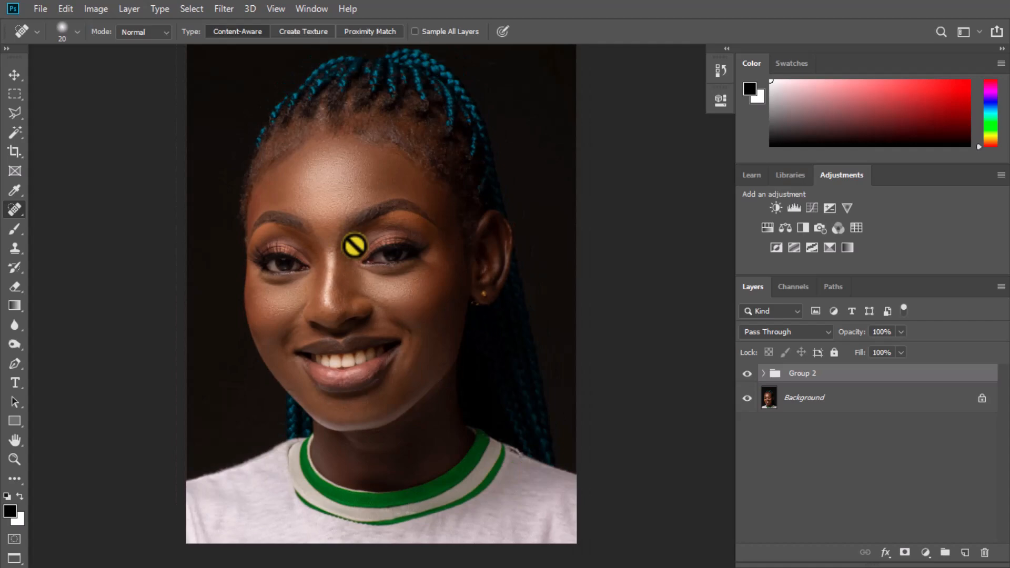